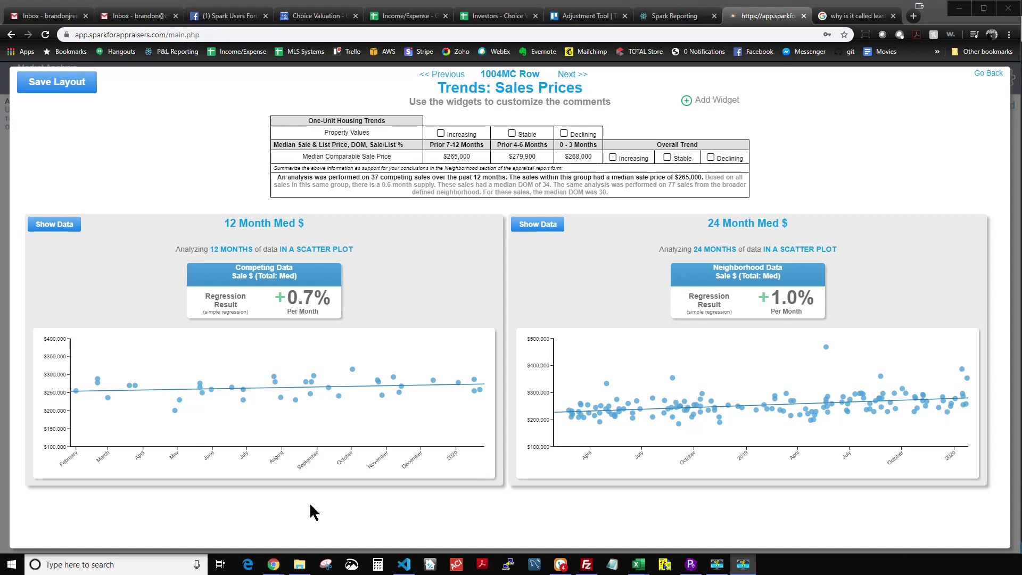
Bring Painter forward and draw the vertical and horizontal axes of a sketch graph.
{"action": "mouse_move", "coordinate": [219, 442]}
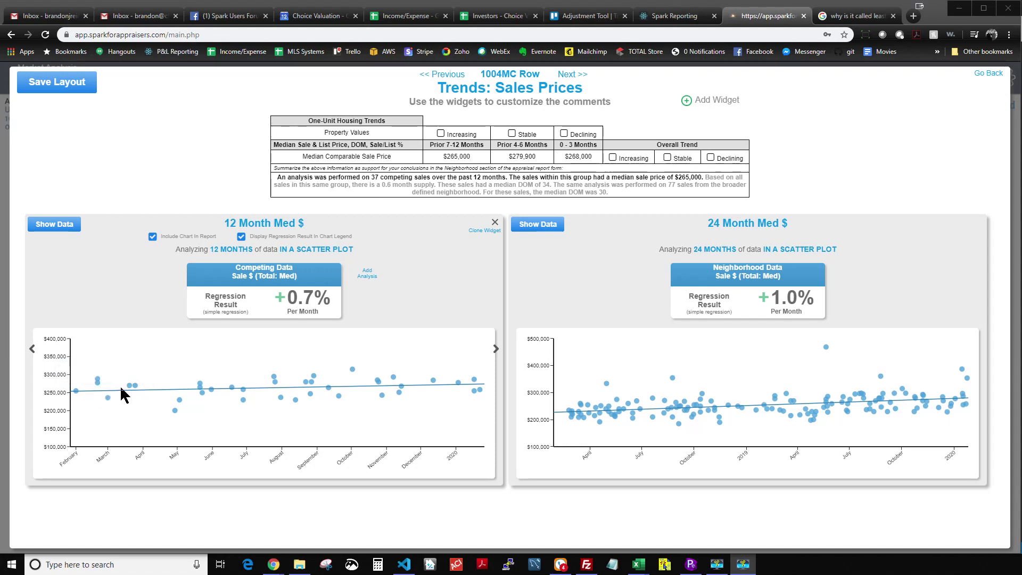
{"action": "mouse_move", "coordinate": [127, 388]}
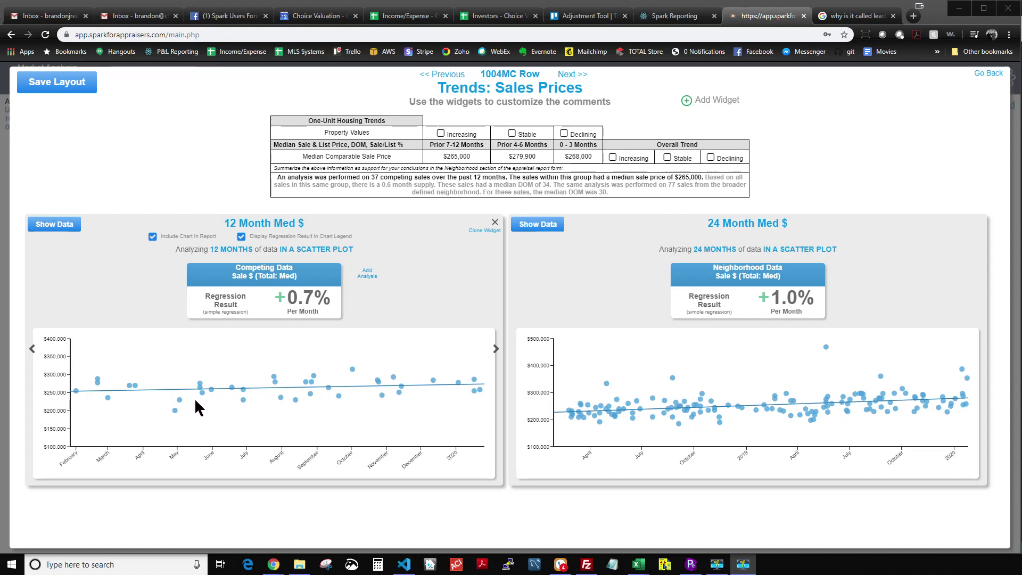
{"action": "mouse_move", "coordinate": [181, 400]}
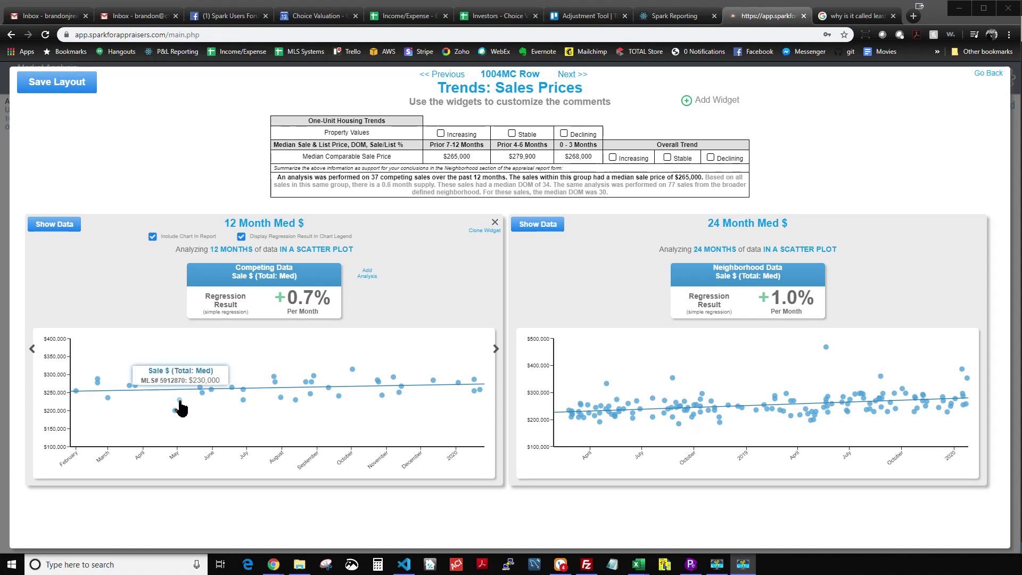
{"action": "mouse_move", "coordinate": [180, 400]}
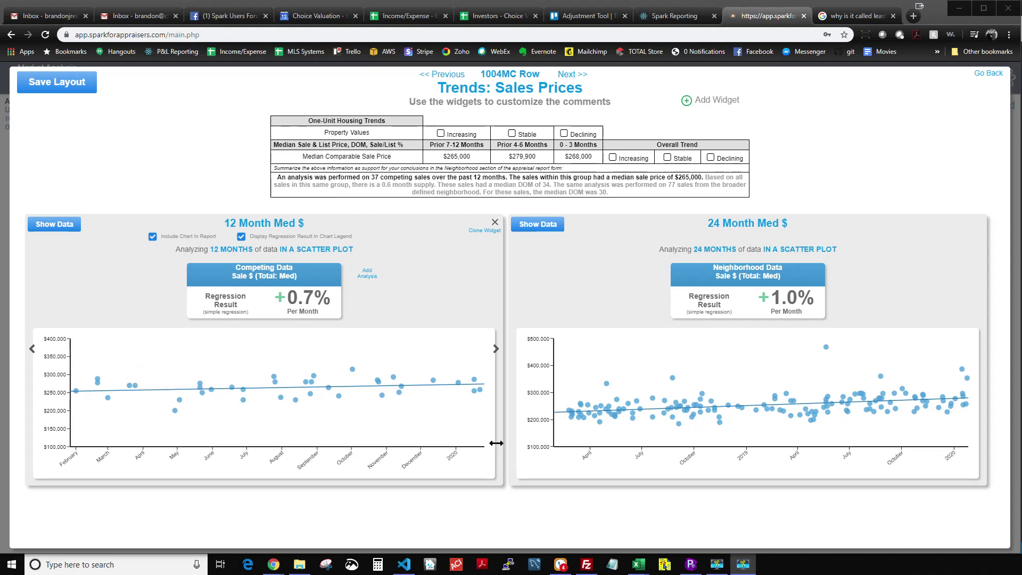
{"action": "mouse_move", "coordinate": [410, 569]}
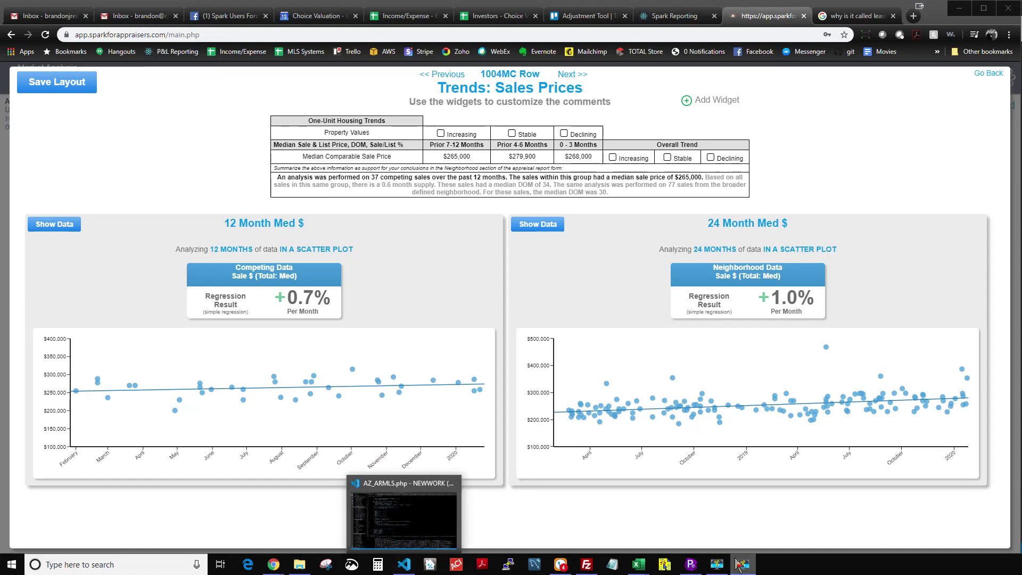
{"action": "left_click", "coordinate": [698, 569]}
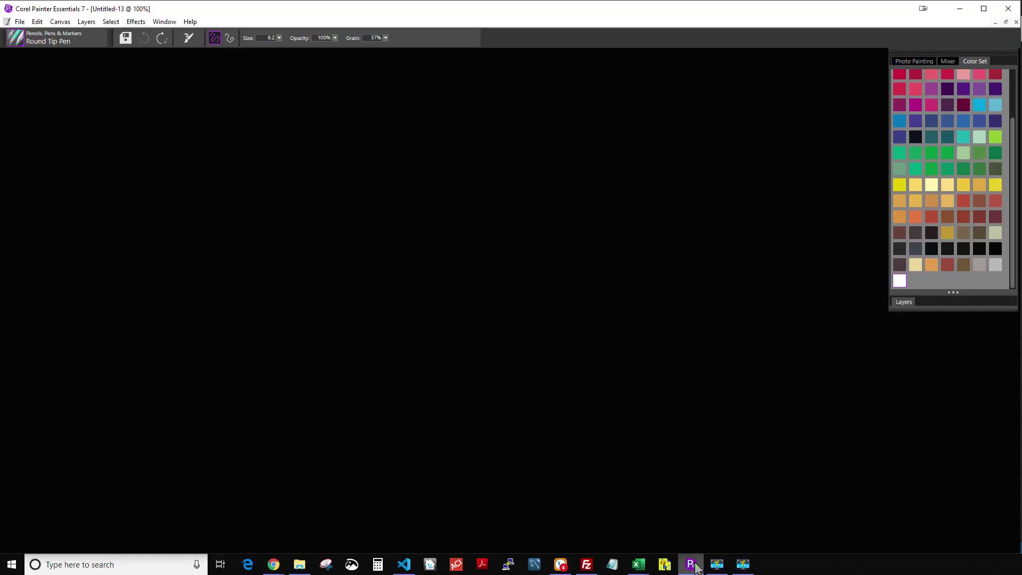
{"action": "left_click", "coordinate": [254, 171]}
{"action": "left_click_drag", "start_coordinate": [254, 172], "coordinate": [250, 200]}
{"action": "mouse_move", "coordinate": [300, 157]}
{"action": "left_mouse_down"}
{"action": "mouse_move", "coordinate": [304, 254]}
{"action": "mouse_move", "coordinate": [286, 373]}
{"action": "mouse_move", "coordinate": [383, 393]}
{"action": "mouse_move", "coordinate": [624, 399]}
{"action": "left_mouse_up"}
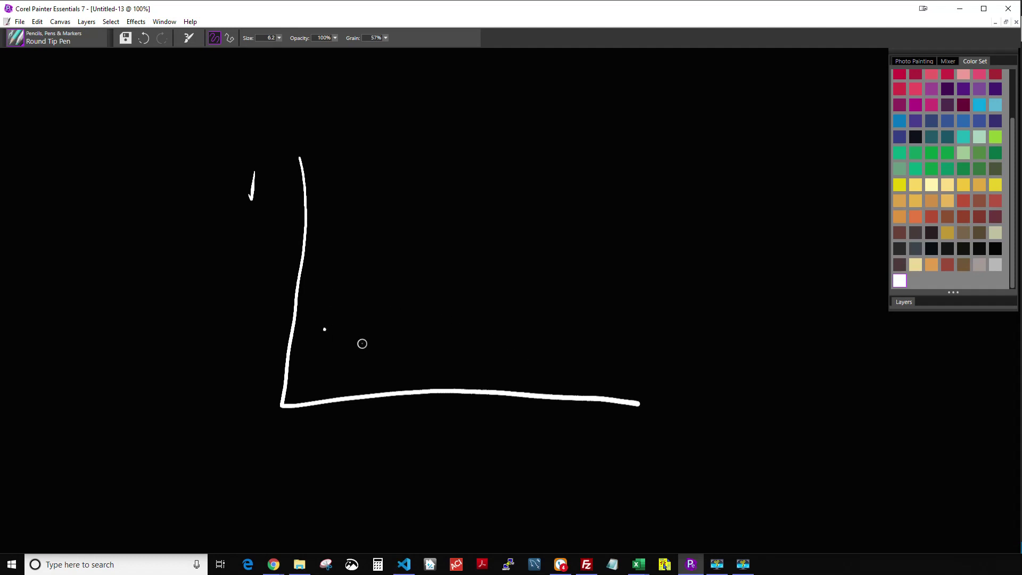
Plot five data-point dots rising across the graph.
{"action": "left_click", "coordinate": [413, 334]}
{"action": "left_click", "coordinate": [390, 260]}
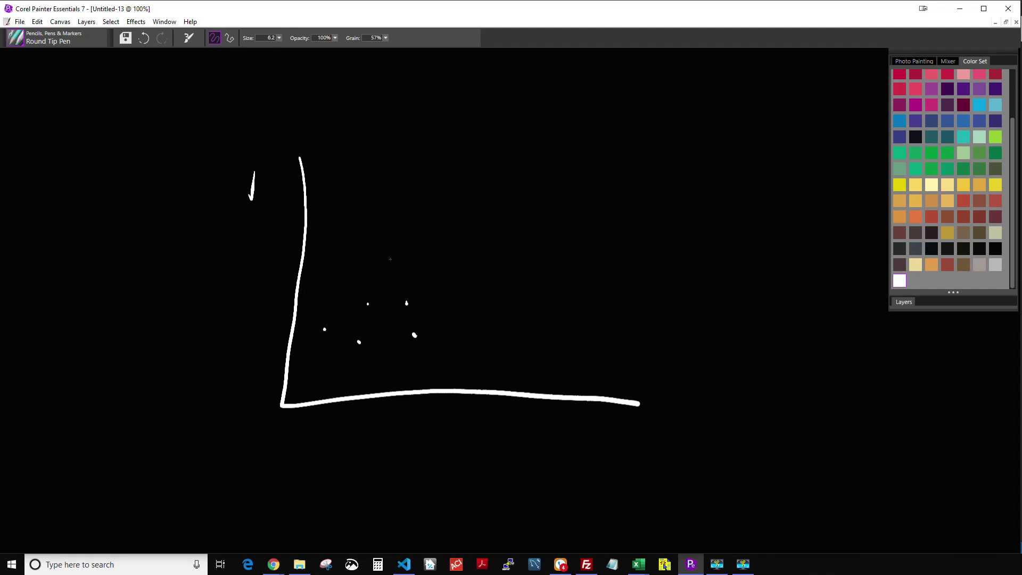
{"action": "left_click", "coordinate": [442, 288]}
{"action": "left_click", "coordinate": [482, 287]}
{"action": "left_click", "coordinate": [523, 224]}
Draw a green trendline through the dots, then set the pen colour to red.
{"action": "left_click", "coordinate": [901, 154]}
{"action": "left_click_drag", "start_coordinate": [314, 351], "coordinate": [541, 225]}
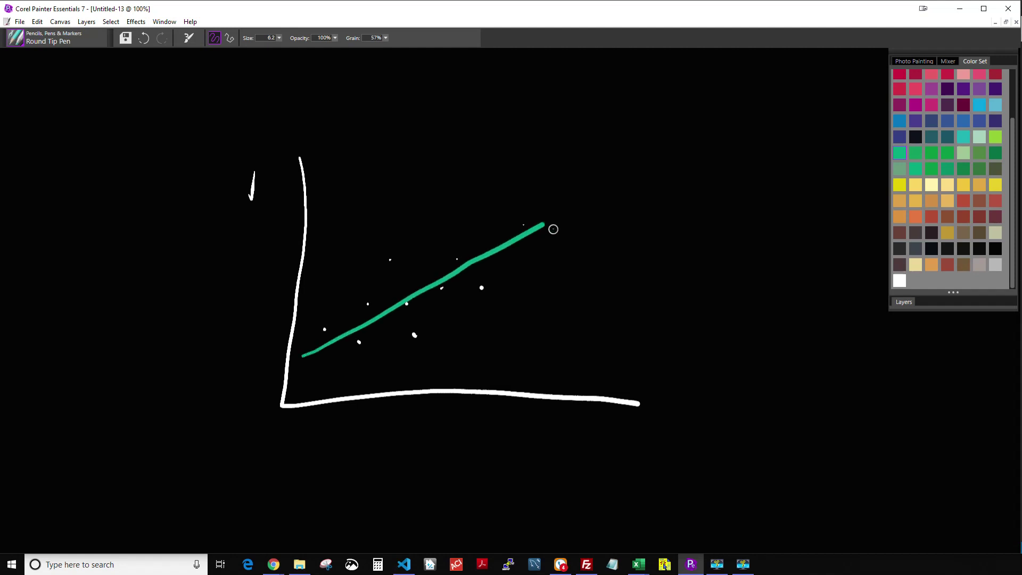
{"action": "left_click", "coordinate": [901, 92]}
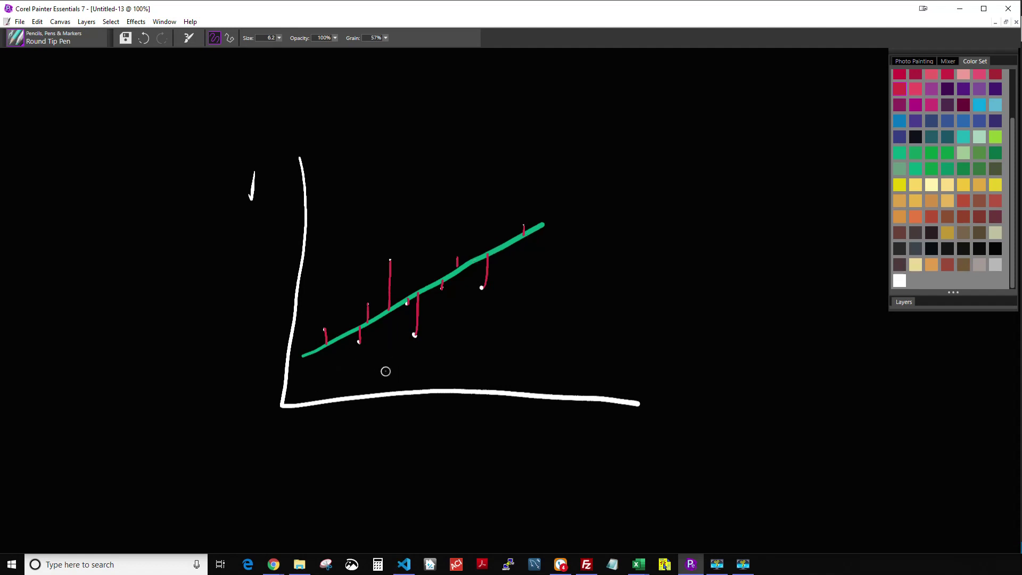
Handwrite the 'Ind. Var' label under the x-axis in red.
{"action": "left_click_drag", "start_coordinate": [420, 428], "coordinate": [435, 428]}
{"action": "left_click_drag", "start_coordinate": [408, 460], "coordinate": [462, 454]}
{"action": "mouse_move", "coordinate": [485, 442]}
{"action": "left_mouse_down"}
{"action": "mouse_move", "coordinate": [489, 455]}
{"action": "mouse_move", "coordinate": [548, 430]}
{"action": "mouse_move", "coordinate": [566, 453]}
{"action": "mouse_move", "coordinate": [589, 430]}
{"action": "left_mouse_up"}
{"action": "left_click", "coordinate": [498, 449]}
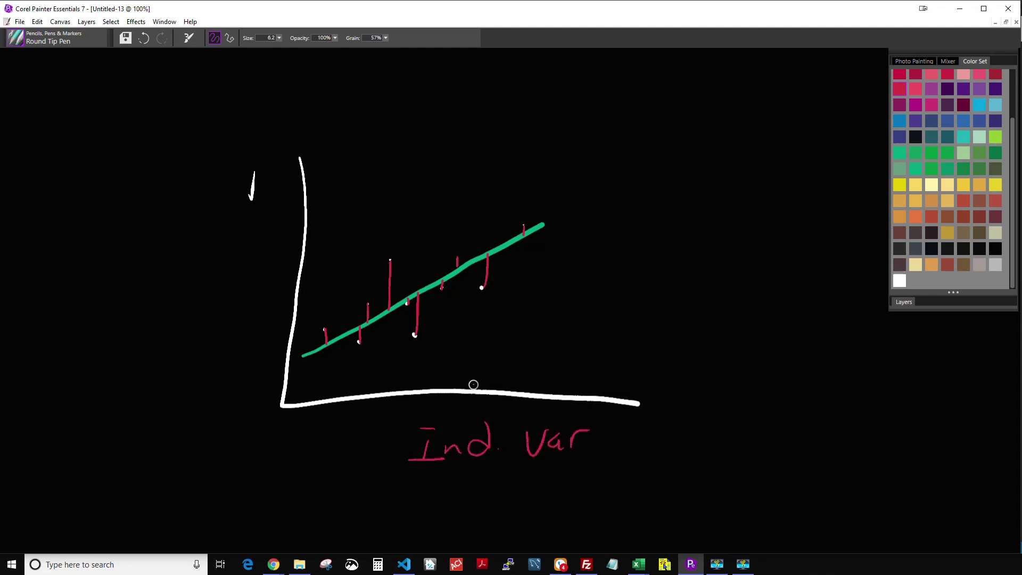
Write 'Dep. Var' beside the y-axis, trace a wavy red line along the x-axis, and minimize Painter.
{"action": "left_click_drag", "start_coordinate": [193, 246], "coordinate": [190, 282]}
{"action": "mouse_move", "coordinate": [203, 272]}
{"action": "left_mouse_down"}
{"action": "mouse_move", "coordinate": [221, 290]}
{"action": "mouse_move", "coordinate": [230, 274]}
{"action": "left_mouse_up"}
{"action": "left_click", "coordinate": [233, 278]}
{"action": "mouse_move", "coordinate": [199, 333]}
{"action": "left_mouse_down"}
{"action": "mouse_move", "coordinate": [202, 345]}
{"action": "mouse_move", "coordinate": [227, 323]}
{"action": "left_mouse_up"}
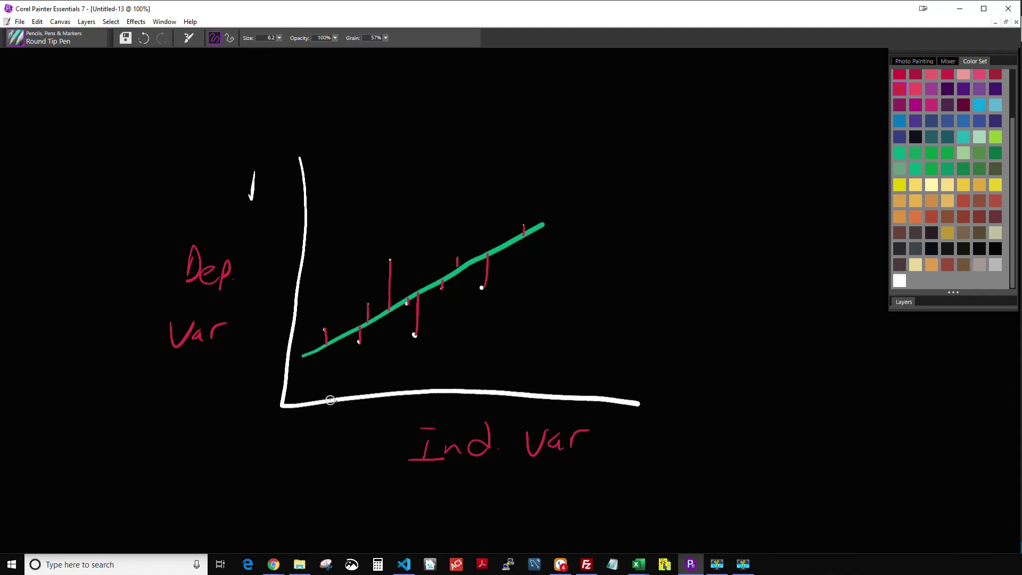
{"action": "mouse_move", "coordinate": [378, 385]}
{"action": "left_mouse_down"}
{"action": "mouse_move", "coordinate": [641, 387]}
{"action": "mouse_move", "coordinate": [573, 334]}
{"action": "mouse_move", "coordinate": [404, 256]}
{"action": "mouse_move", "coordinate": [405, 273]}
{"action": "mouse_move", "coordinate": [409, 252]}
{"action": "left_mouse_up"}
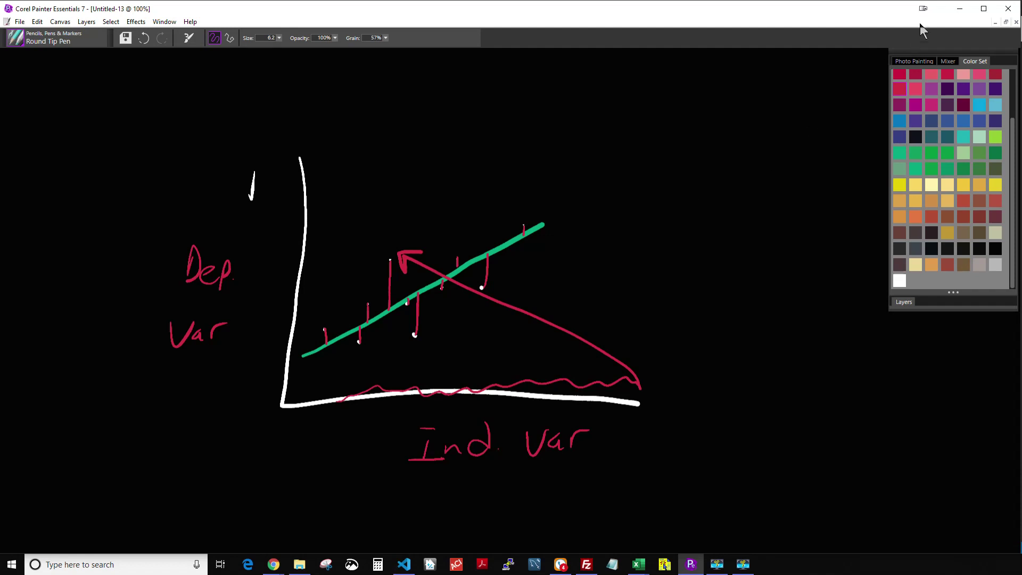
{"action": "left_click", "coordinate": [961, 9]}
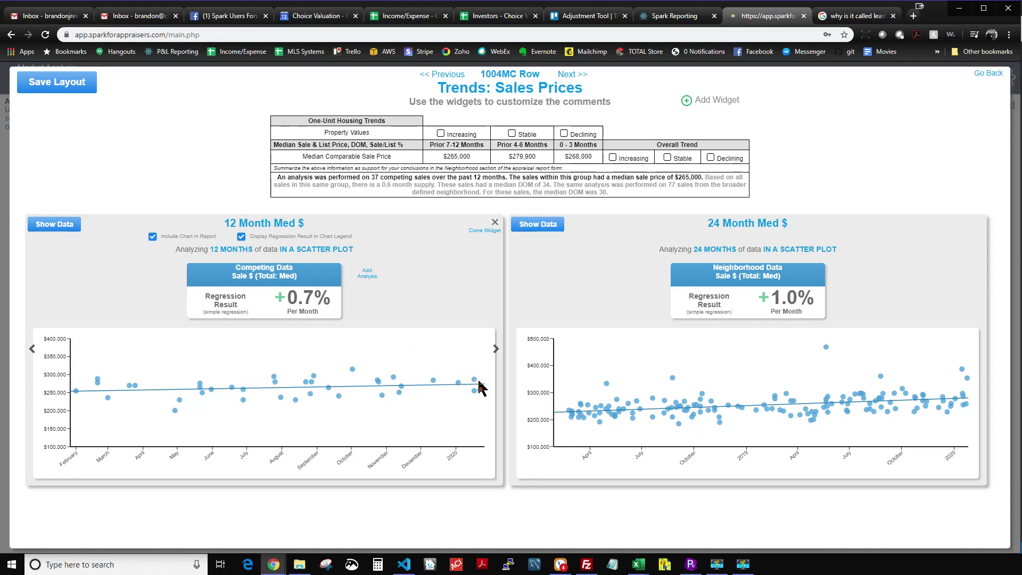
Show the 12 Month Med $ chart data and highlight the 55.62 slope in y = 55.62x + 253763.64.
{"action": "left_click", "coordinate": [54, 224]}
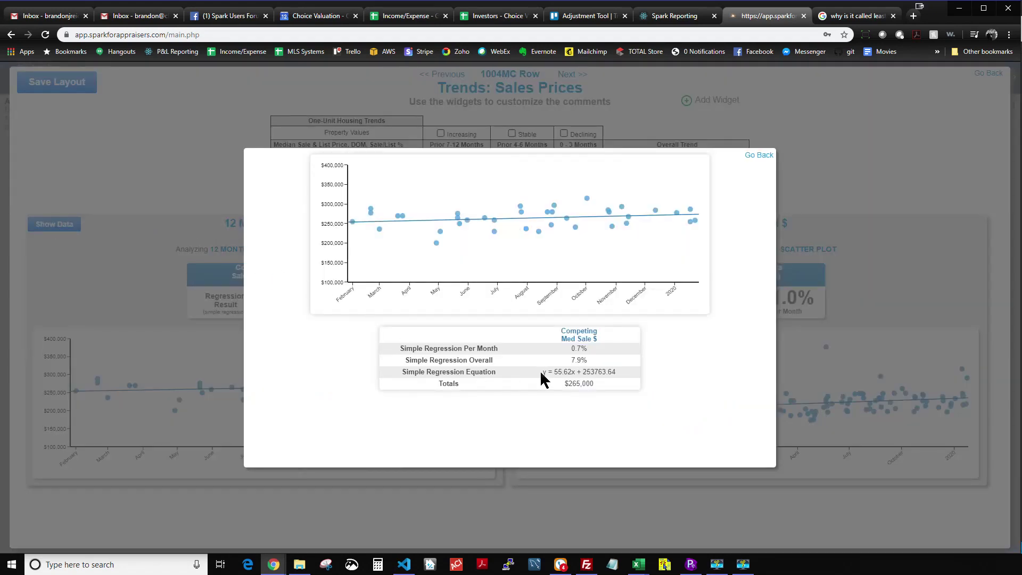
{"action": "left_click_drag", "start_coordinate": [542, 372], "coordinate": [614, 371]}
{"action": "left_click", "coordinate": [557, 371]}
{"action": "left_click_drag", "start_coordinate": [555, 372], "coordinate": [573, 373]}
{"action": "left_click", "coordinate": [378, 563]}
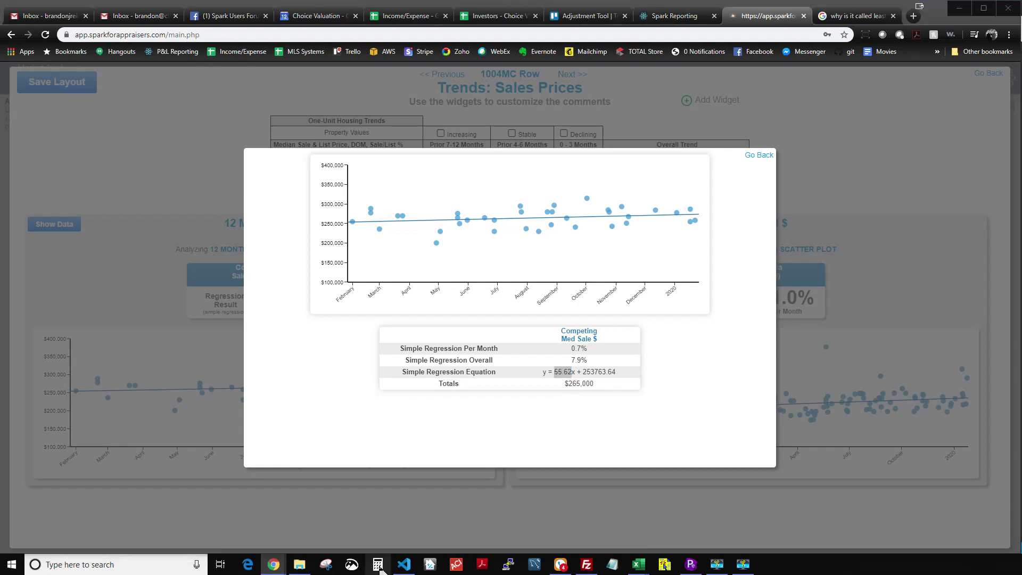
Calculate 55.62 × 30 = 1,668.6, then × 12 = 20,023.2, and reselect 55.62 in the browser.
{"action": "type", "text": "55.62"}
{"action": "key", "text": "asterisk"}
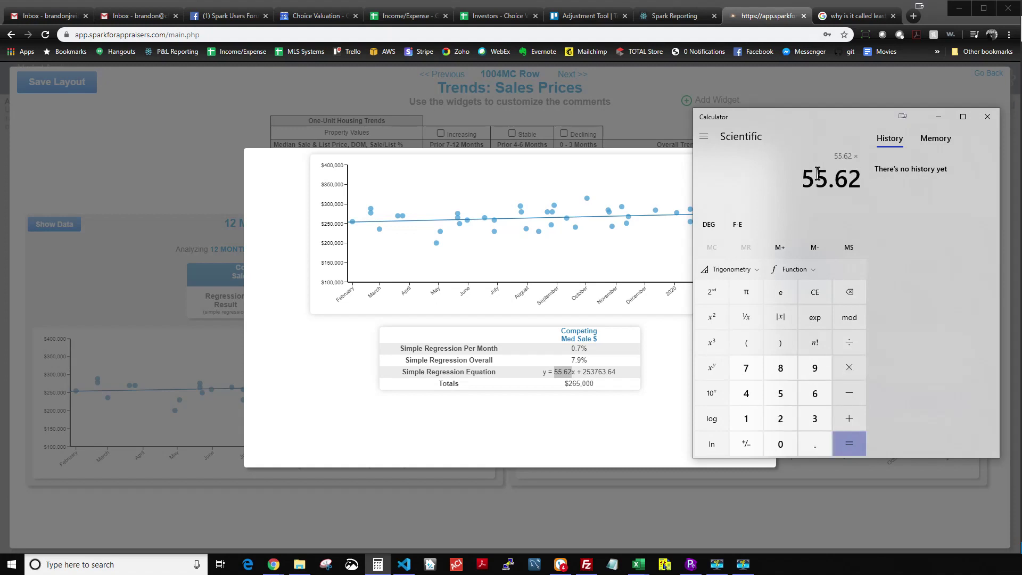
{"action": "type", "text": "30"}
{"action": "key", "text": "Return"}
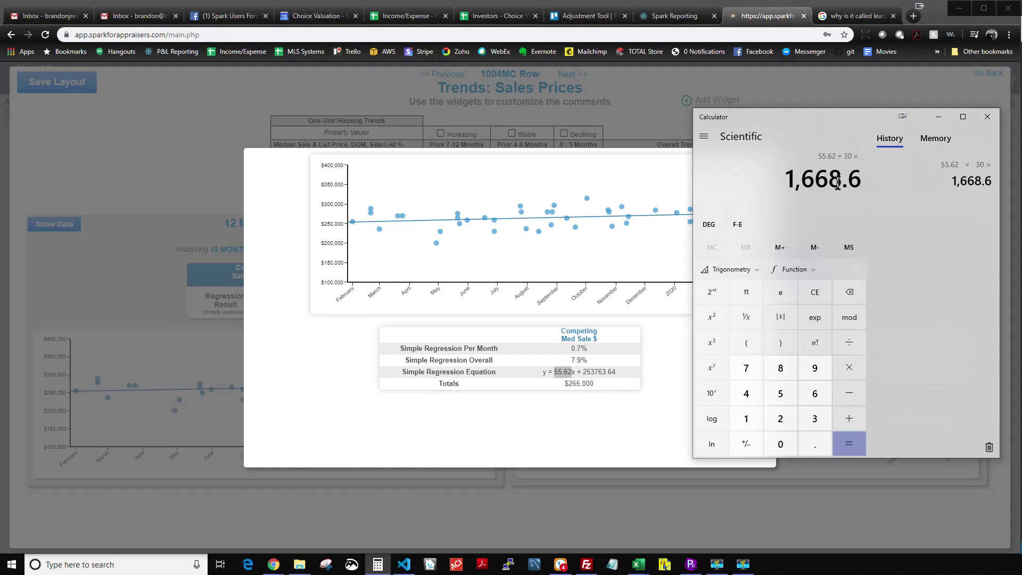
{"action": "type", "text": "*12"}
{"action": "key", "text": "Return"}
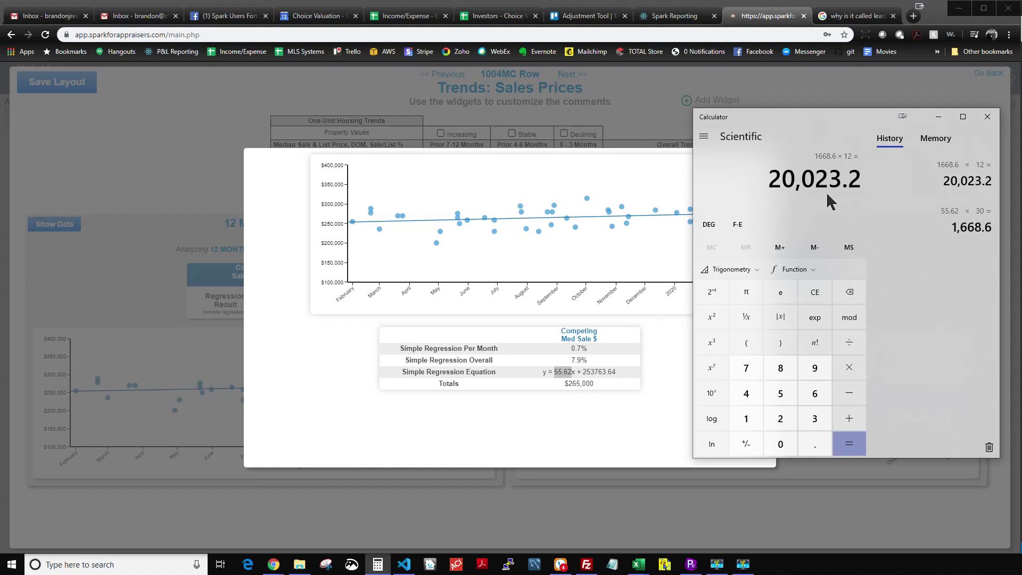
{"action": "left_click", "coordinate": [549, 373]}
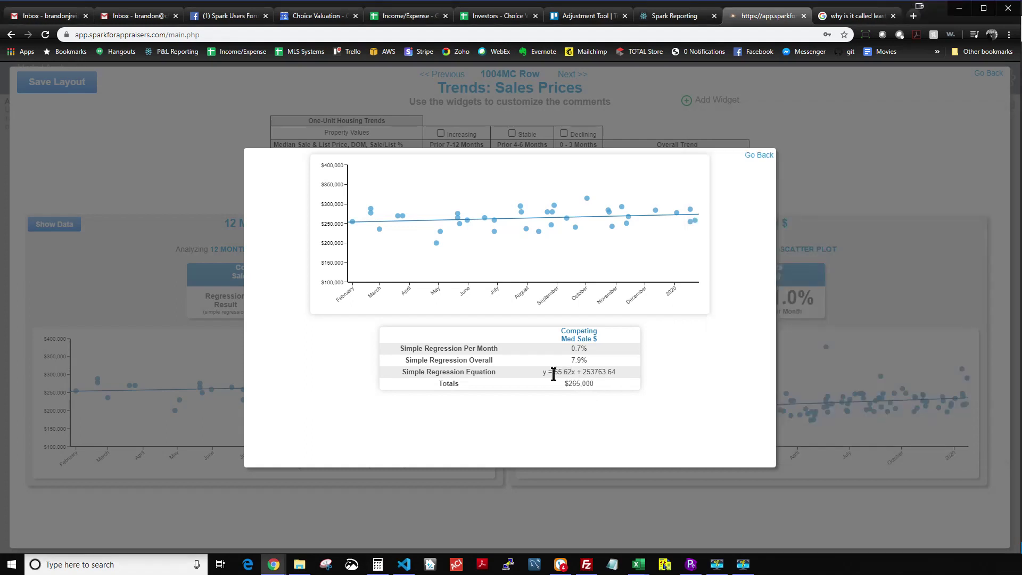
{"action": "left_click_drag", "start_coordinate": [553, 373], "coordinate": [571, 374]}
Reselect 55.62x in the regression equation, then close the chart to return to Trends: Sales Prices.
{"action": "left_click", "coordinate": [571, 374]}
{"action": "left_click_drag", "start_coordinate": [555, 373], "coordinate": [570, 371]}
{"action": "left_click", "coordinate": [554, 372]}
{"action": "left_click_drag", "start_coordinate": [553, 373], "coordinate": [577, 374]}
{"action": "left_click", "coordinate": [761, 155]}
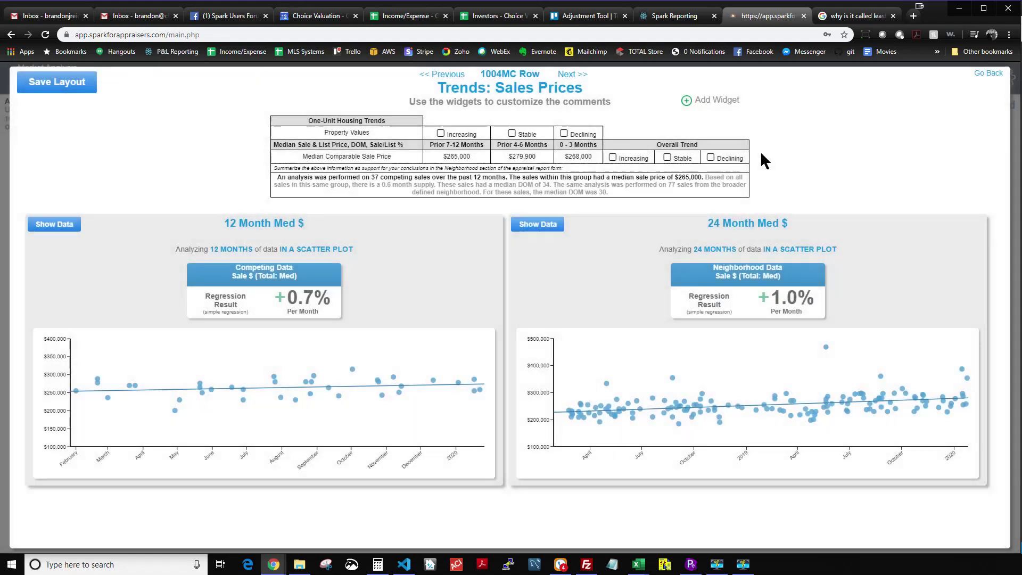
{"action": "mouse_move", "coordinate": [412, 397]}
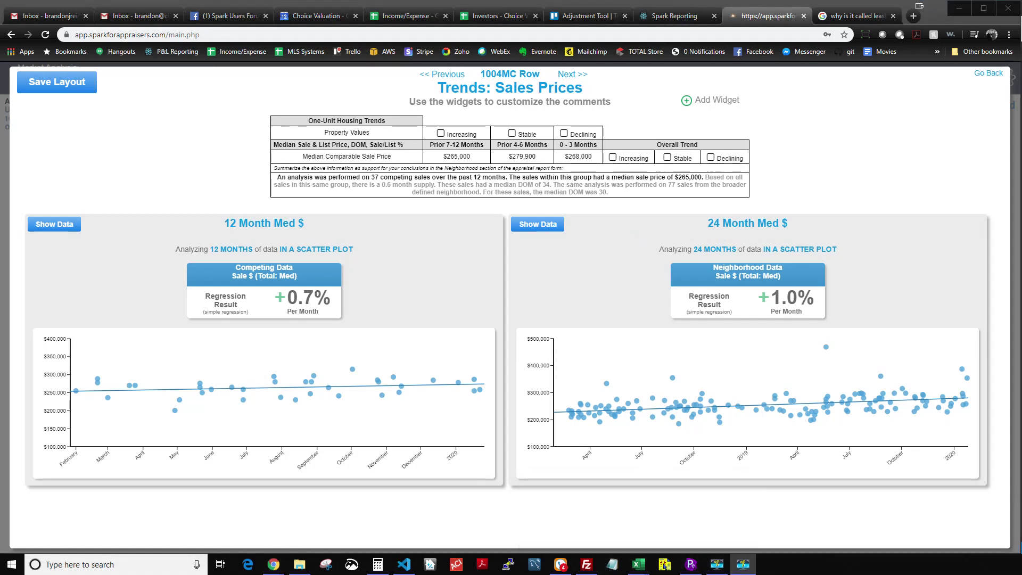
Switch to Book2 and enter the headers GLA and Price in A1:B1.
{"action": "mouse_move", "coordinate": [645, 566]}
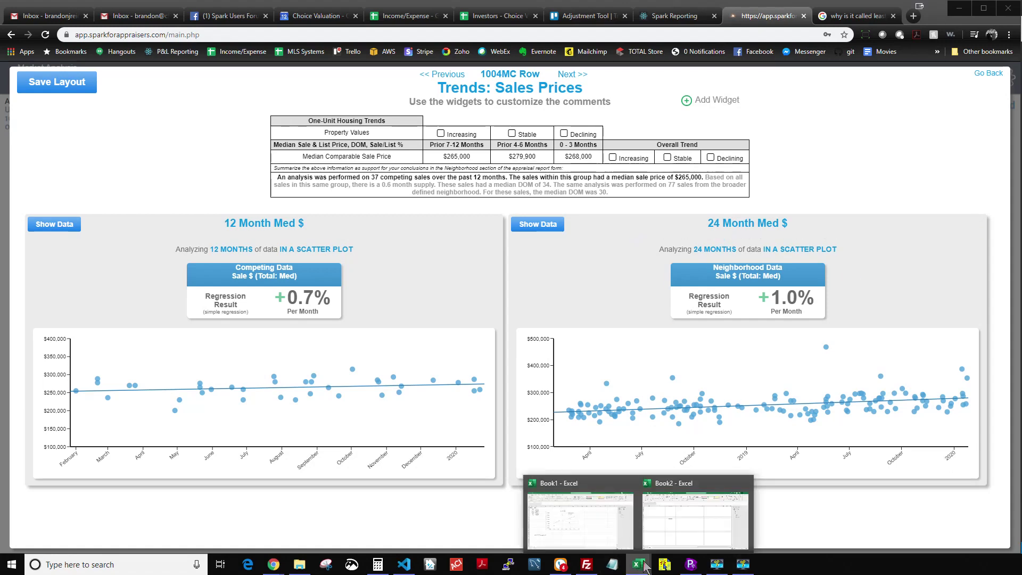
{"action": "left_click", "coordinate": [680, 527]}
{"action": "left_click", "coordinate": [181, 171]}
{"action": "left_click", "coordinate": [82, 189]}
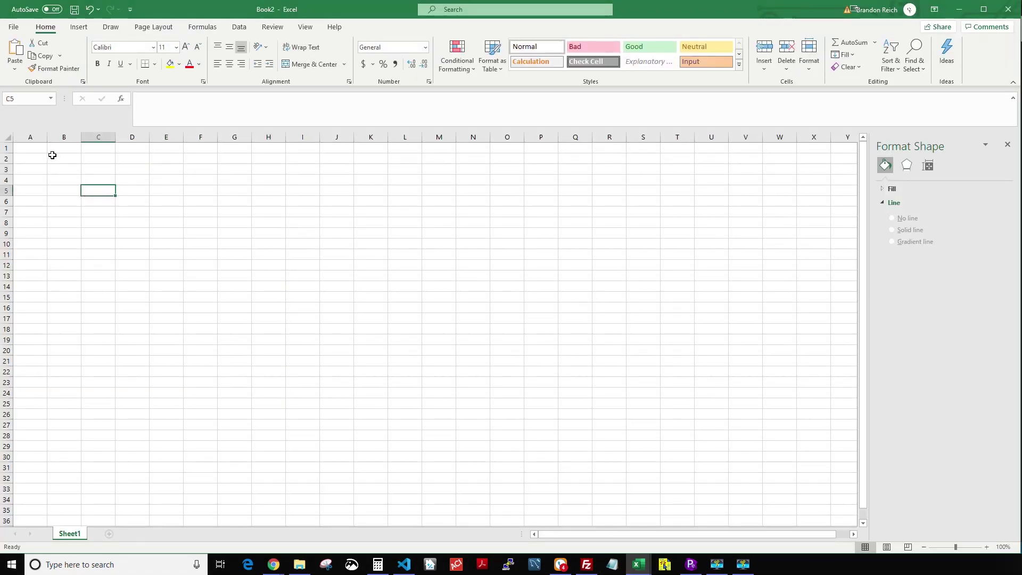
{"action": "left_click", "coordinate": [31, 149]}
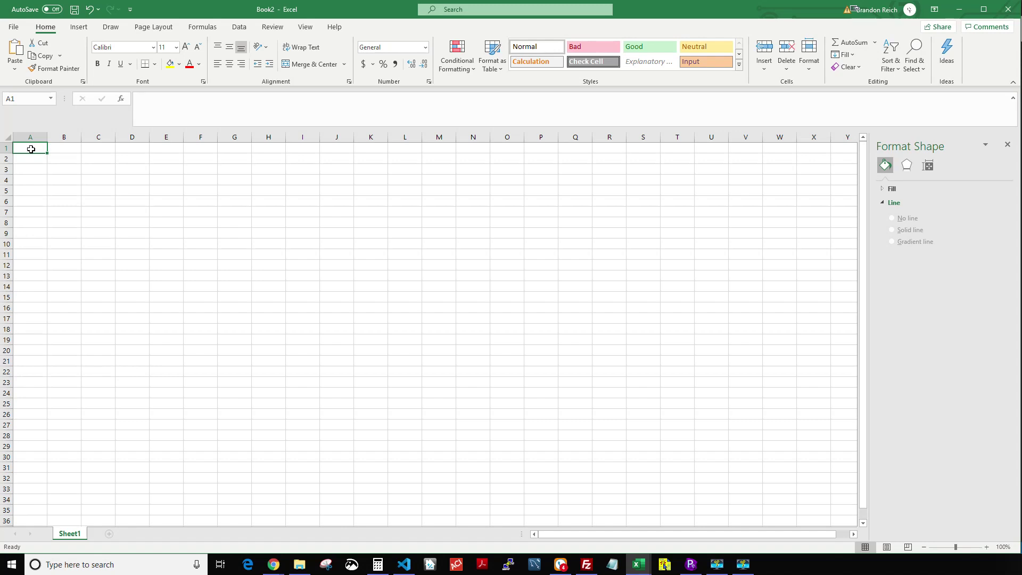
{"action": "type", "text": "GLA"}
{"action": "key", "text": "Tab"}
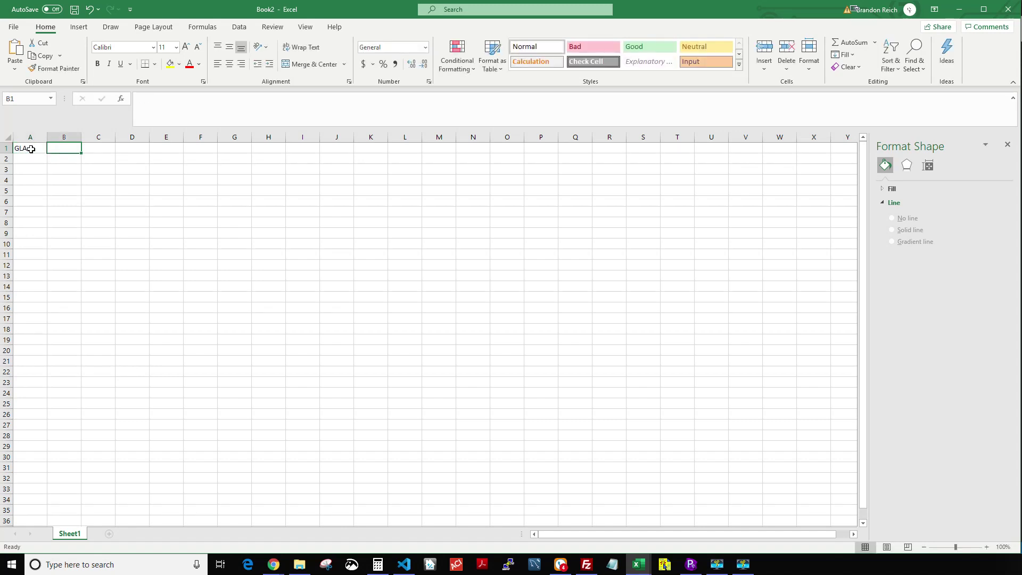
{"action": "type", "text": "Price"}
{"action": "key", "text": "Return"}
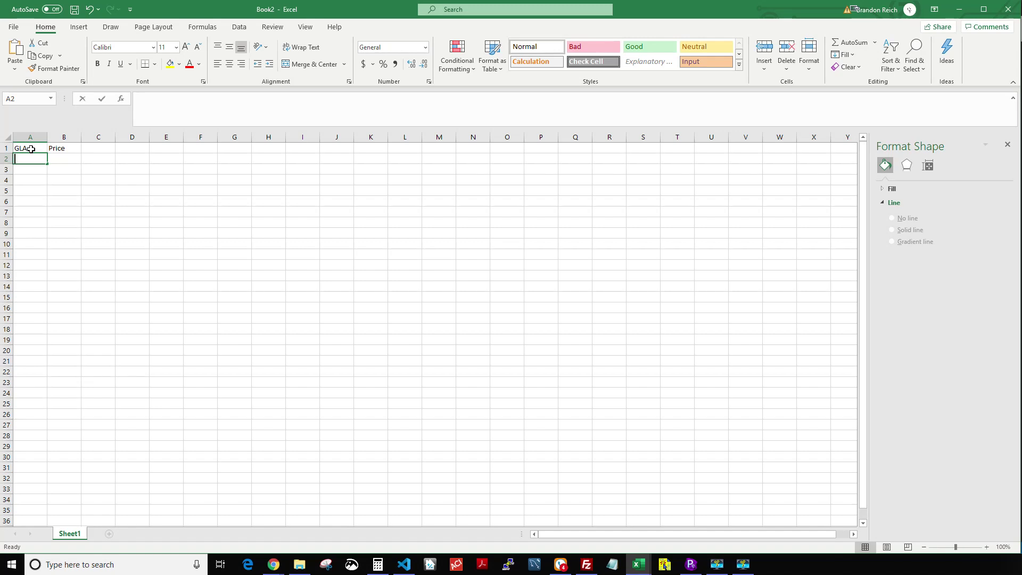
Enter the GLA values 2000, 2025, 2040, 2075 and 2100 in A2:A6.
{"action": "type", "text": "2000"}
{"action": "key", "text": "Return"}
{"action": "type", "text": "2025"}
{"action": "key", "text": "Return"}
{"action": "type", "text": "2040"}
{"action": "key", "text": "Return"}
{"action": "type", "text": "2075"}
{"action": "key", "text": "Return"}
{"action": "type", "text": "2100"}
{"action": "key", "text": "Tab"}
{"action": "key", "text": "Up"}
{"action": "key", "text": "Up"}
{"action": "key", "text": "Left"}
{"action": "key", "text": "Up"}
{"action": "key", "text": "Up"}
{"action": "key", "text": "Down"}
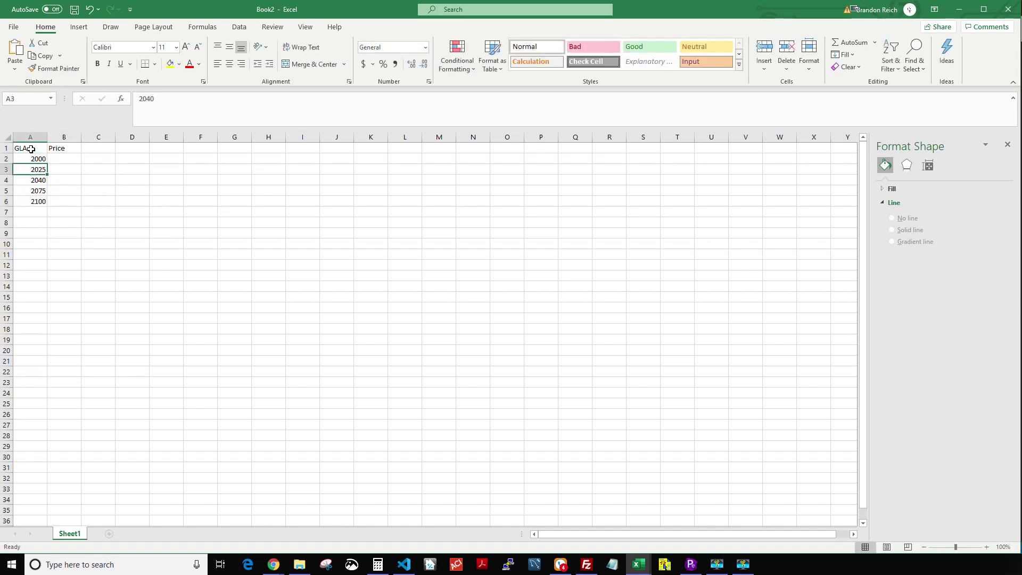
{"action": "key", "text": "Up"}
{"action": "key", "text": "Right"}
Enter the prices 200000, 205000, 210000, 203000 and 209000 in B2:B6.
{"action": "type", "text": "2"}
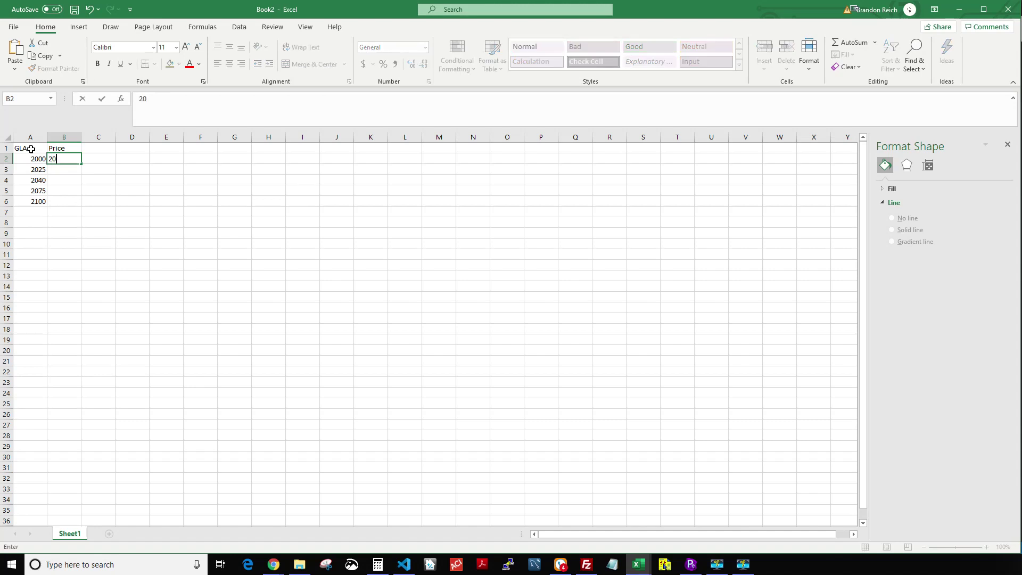
{"action": "type", "text": "00000"}
{"action": "key", "text": "Return"}
{"action": "type", "text": "205000"}
{"action": "key", "text": "Return"}
{"action": "type", "text": "210000"}
{"action": "key", "text": "Return"}
{"action": "type", "text": "203000"}
{"action": "key", "text": "Return"}
{"action": "type", "text": "209000"}
{"action": "key", "text": "Return"}
Try selecting parts of the GLA/Price table, ending with the GLA column A1:A6.
{"action": "left_click_drag", "start_coordinate": [39, 159], "coordinate": [68, 202]}
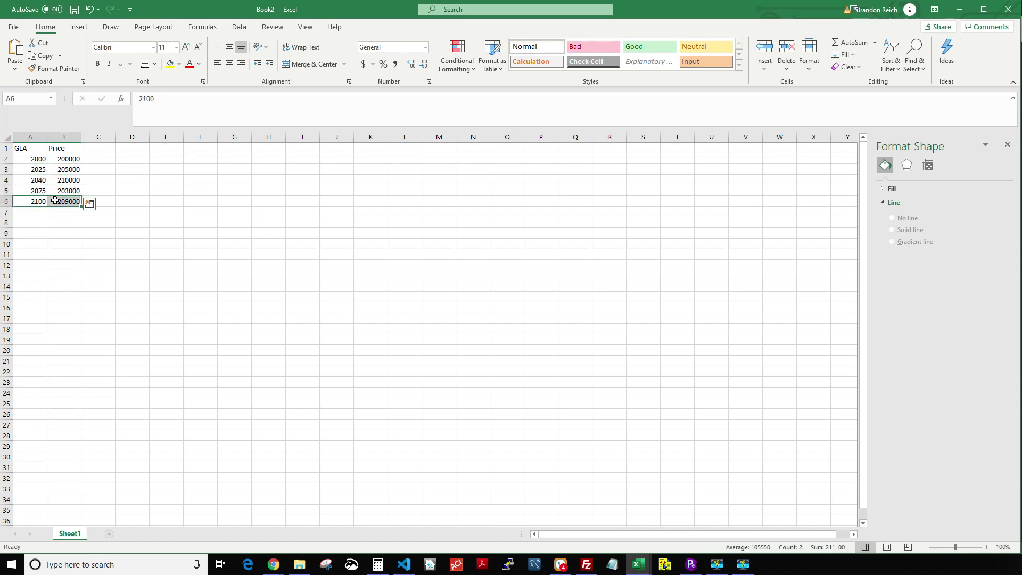
{"action": "left_click", "coordinate": [177, 230]}
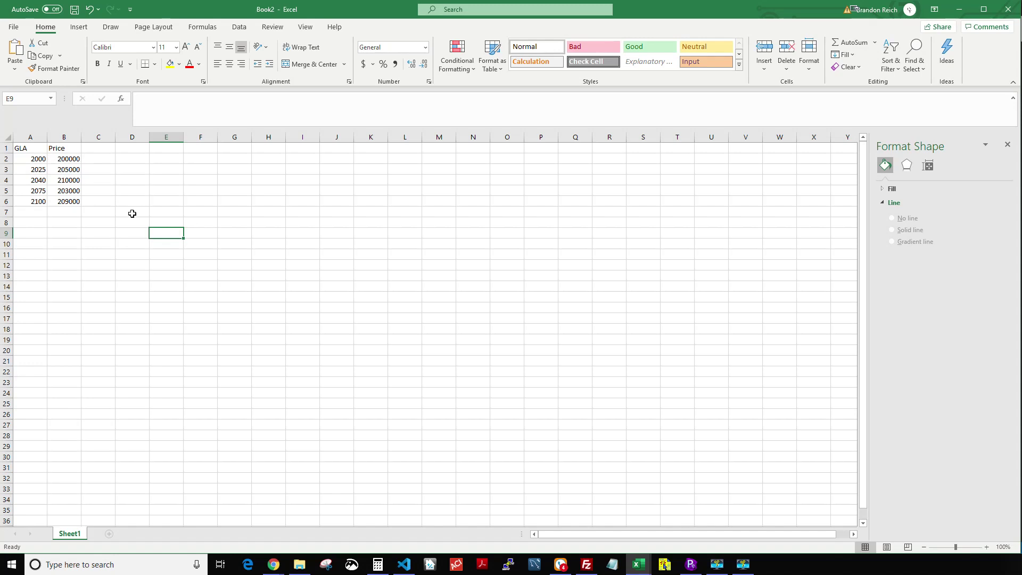
{"action": "left_click", "coordinate": [109, 231]}
{"action": "left_click_drag", "start_coordinate": [29, 149], "coordinate": [64, 200]}
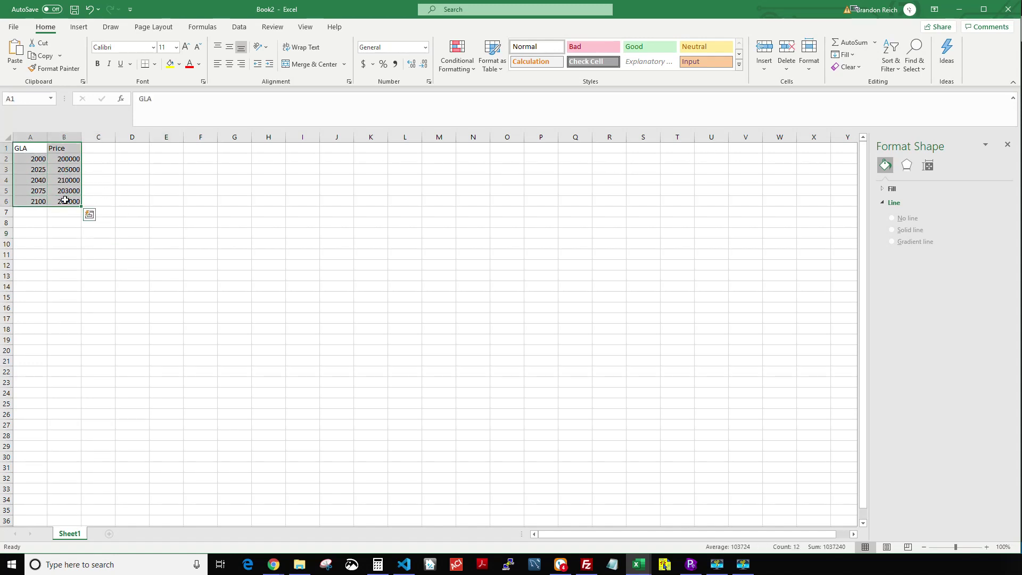
{"action": "left_click", "coordinate": [118, 264]}
{"action": "left_click", "coordinate": [143, 197]}
{"action": "left_click", "coordinate": [120, 256]}
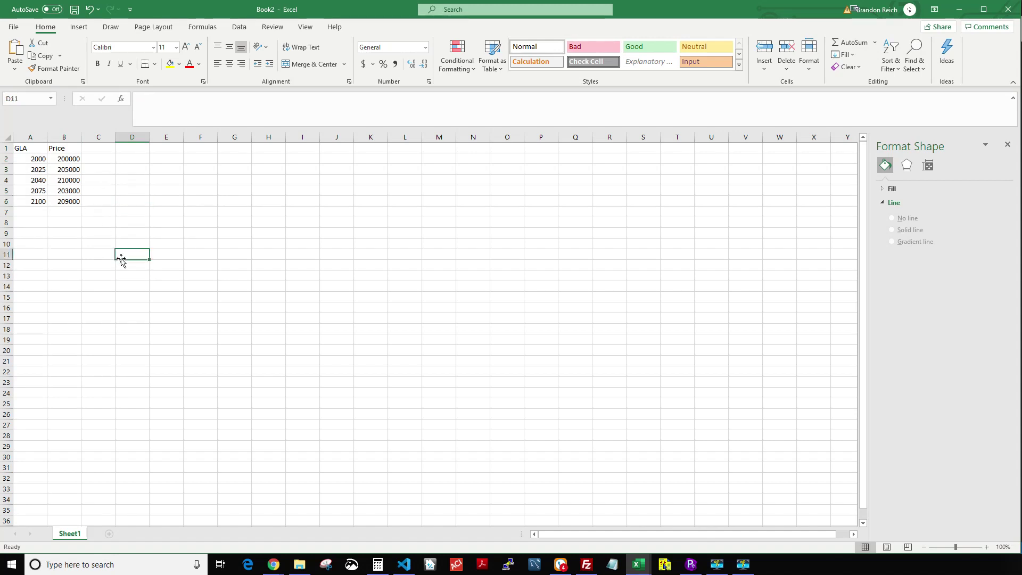
{"action": "left_click", "coordinate": [176, 202]}
{"action": "left_click", "coordinate": [140, 284]}
{"action": "left_click", "coordinate": [158, 194]}
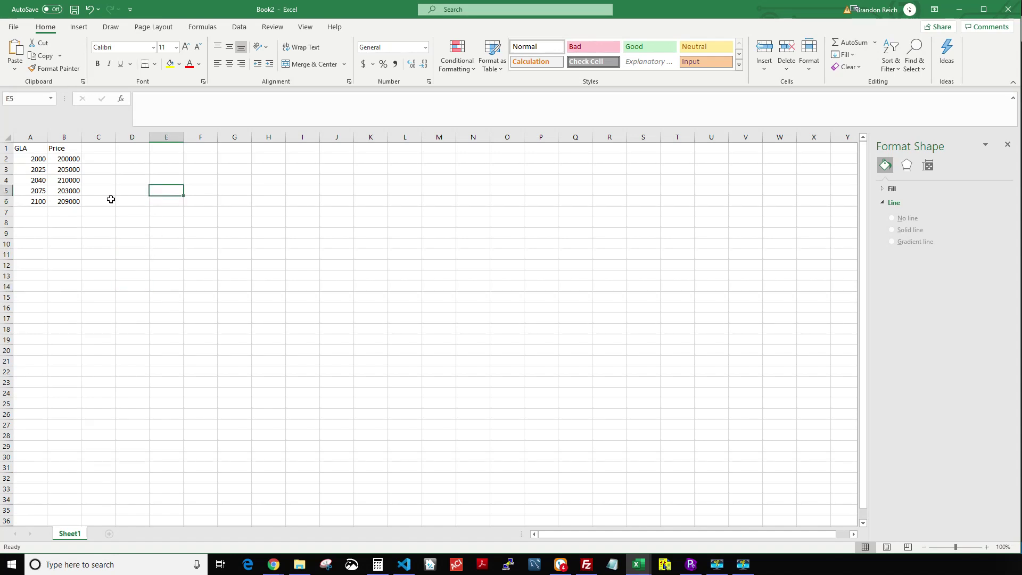
{"action": "left_click_drag", "start_coordinate": [33, 149], "coordinate": [30, 199]}
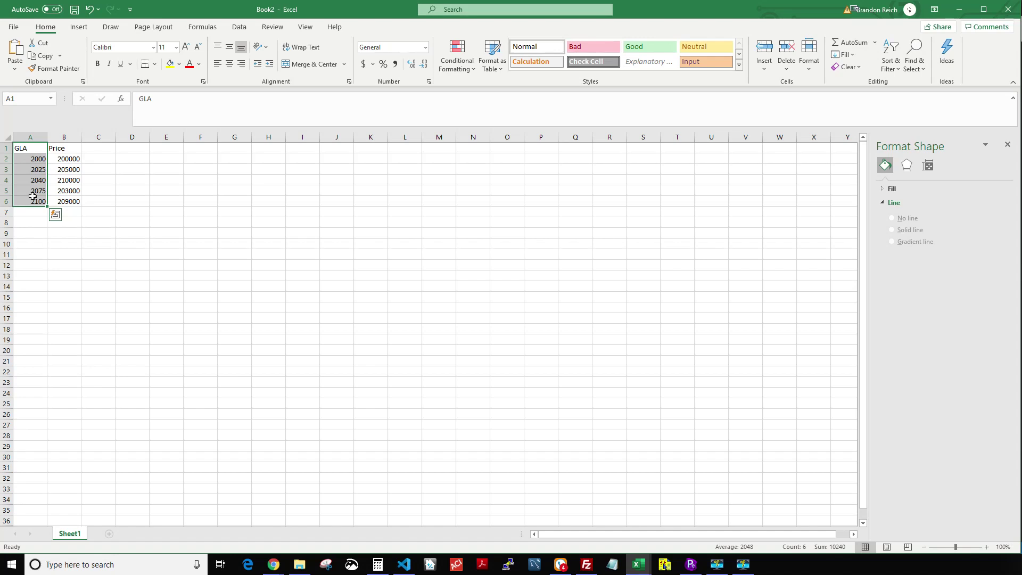
Add 'x-axis' and 'y-axis' labels in A8:B8, then select the table A1:B6.
{"action": "left_click", "coordinate": [28, 222]}
{"action": "type", "text": "x-axi"}
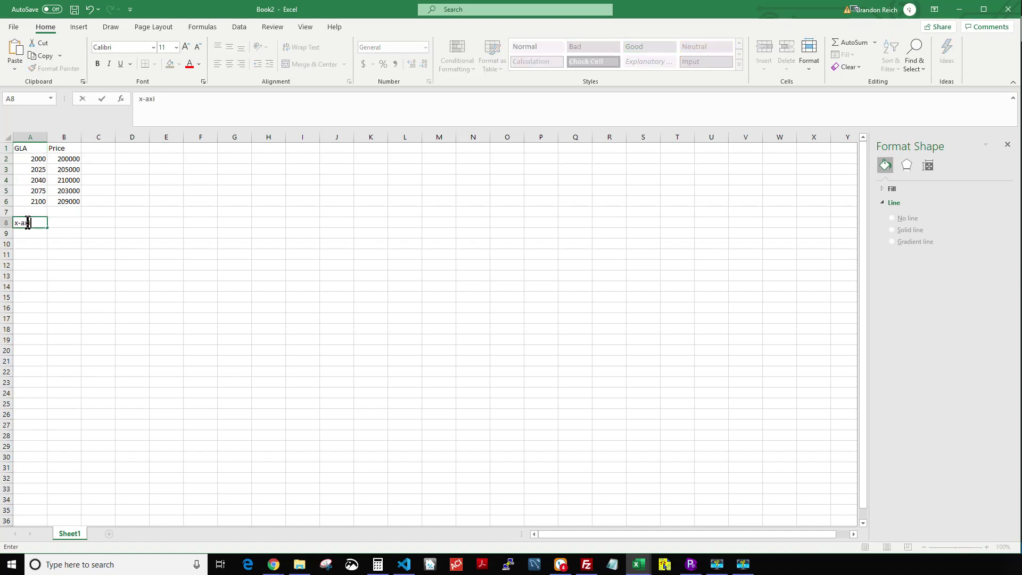
{"action": "type", "text": "s"}
{"action": "key", "text": "Tab"}
{"action": "type", "text": "y-"}
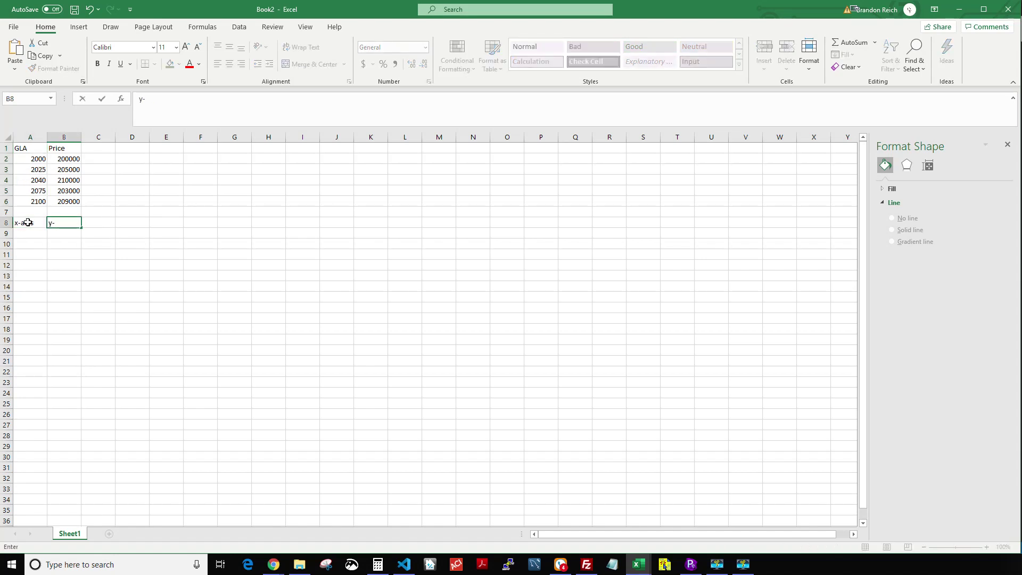
{"action": "type", "text": "axis"}
{"action": "left_click", "coordinate": [27, 222]}
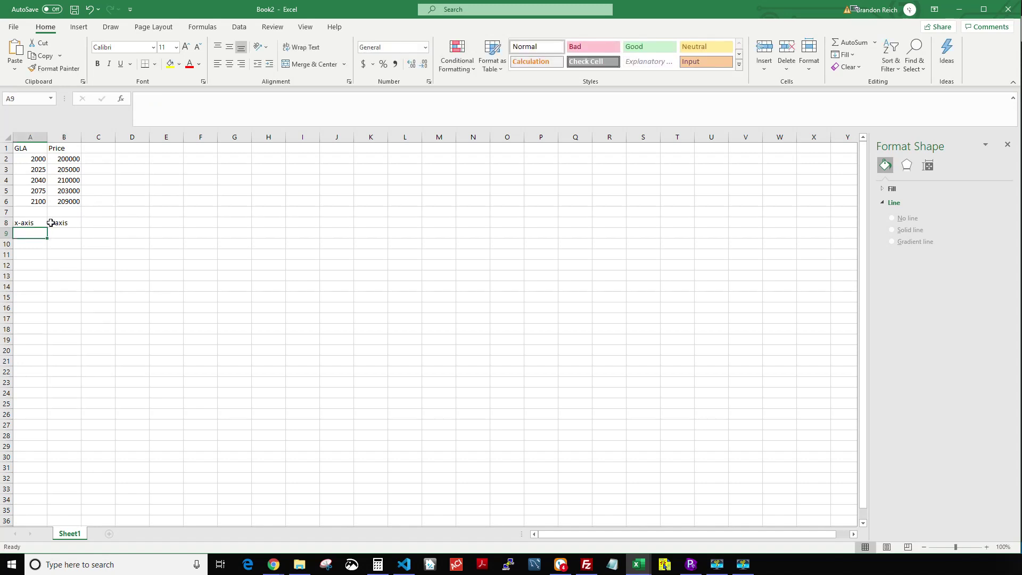
{"action": "left_click_drag", "start_coordinate": [25, 149], "coordinate": [77, 201]}
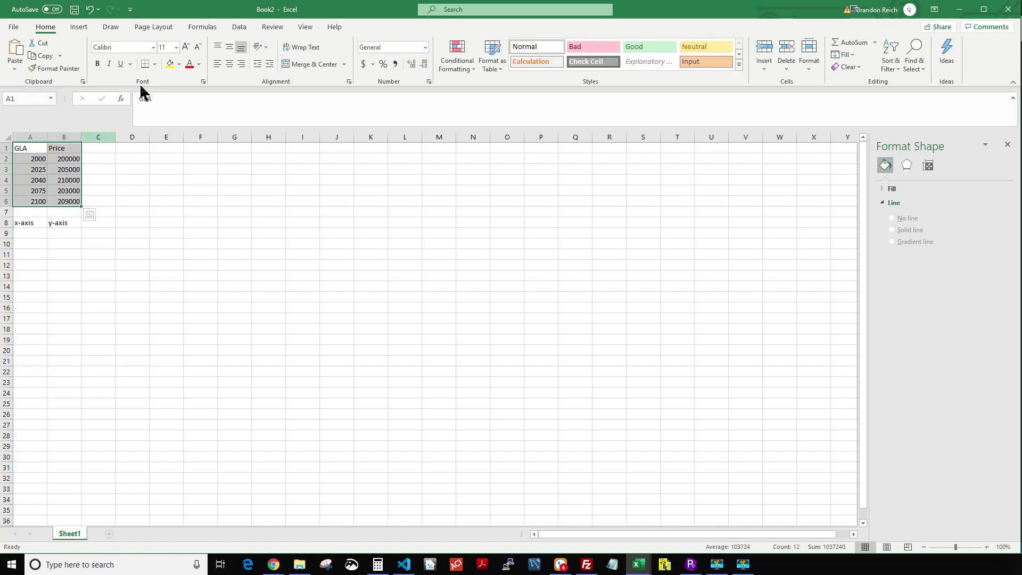
Insert a plain Scatter chart from the GLA/Price data.
{"action": "left_click", "coordinate": [80, 27]}
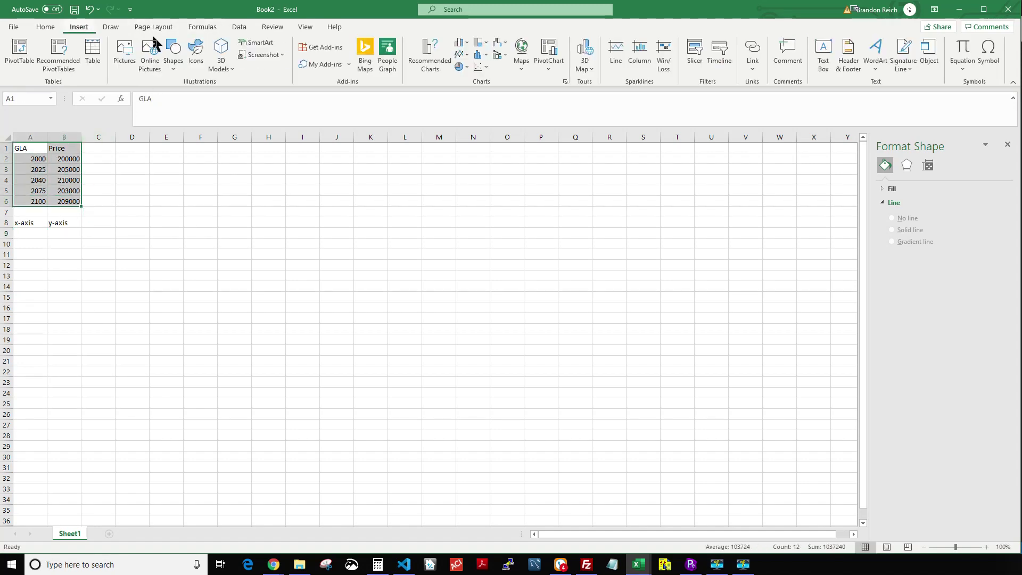
{"action": "left_click", "coordinate": [480, 68]}
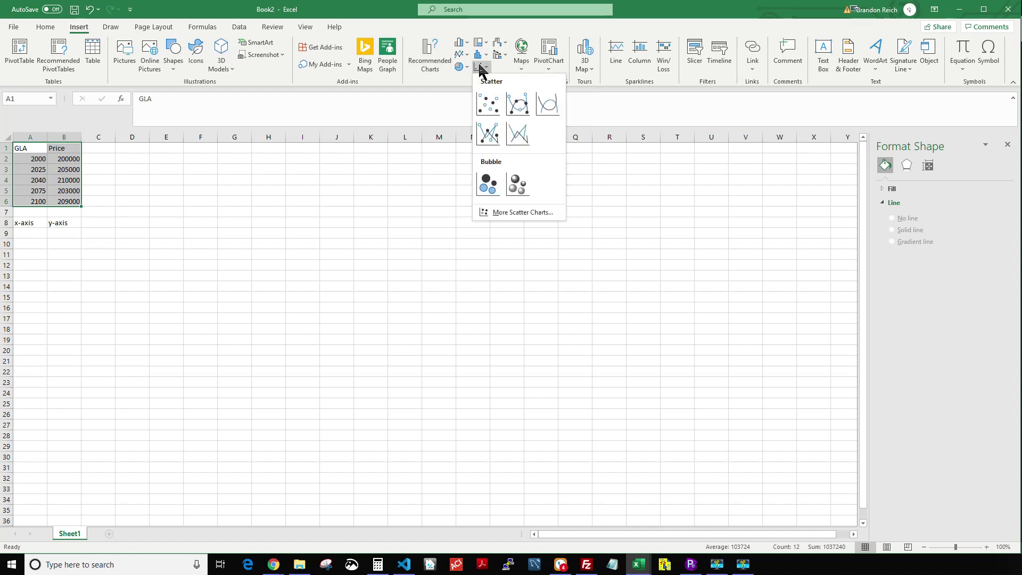
{"action": "left_click", "coordinate": [489, 109]}
Move the chart up beside the table and enlarge it by its corner.
{"action": "left_click_drag", "start_coordinate": [486, 274], "coordinate": [402, 215]}
{"action": "left_click_drag", "start_coordinate": [475, 355], "coordinate": [630, 475]}
{"action": "left_click_drag", "start_coordinate": [499, 220], "coordinate": [487, 208]}
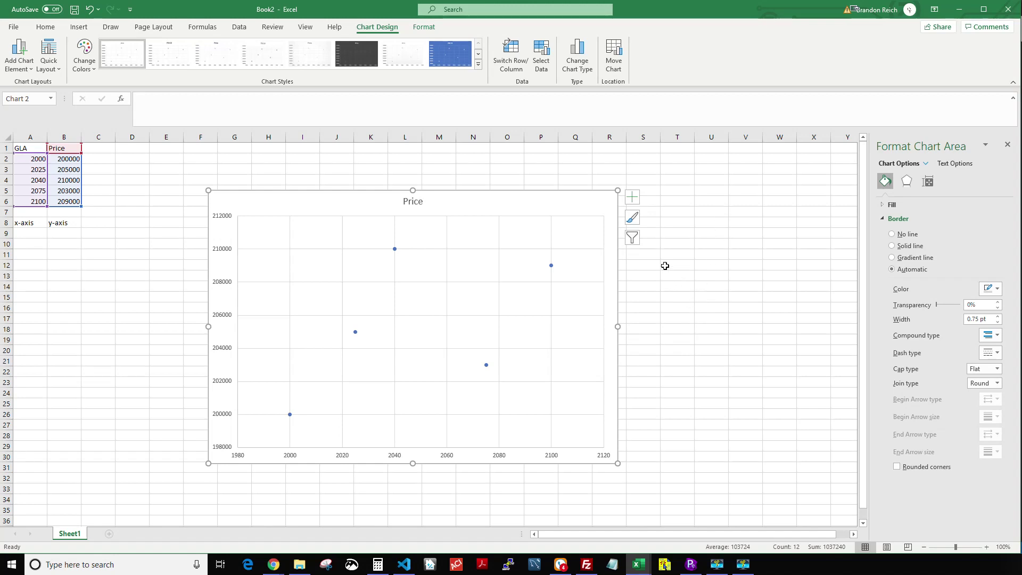
Add a linear trendline and show its equation y = 55.924x + 90867 at the chart's top.
{"action": "left_click", "coordinate": [633, 198]}
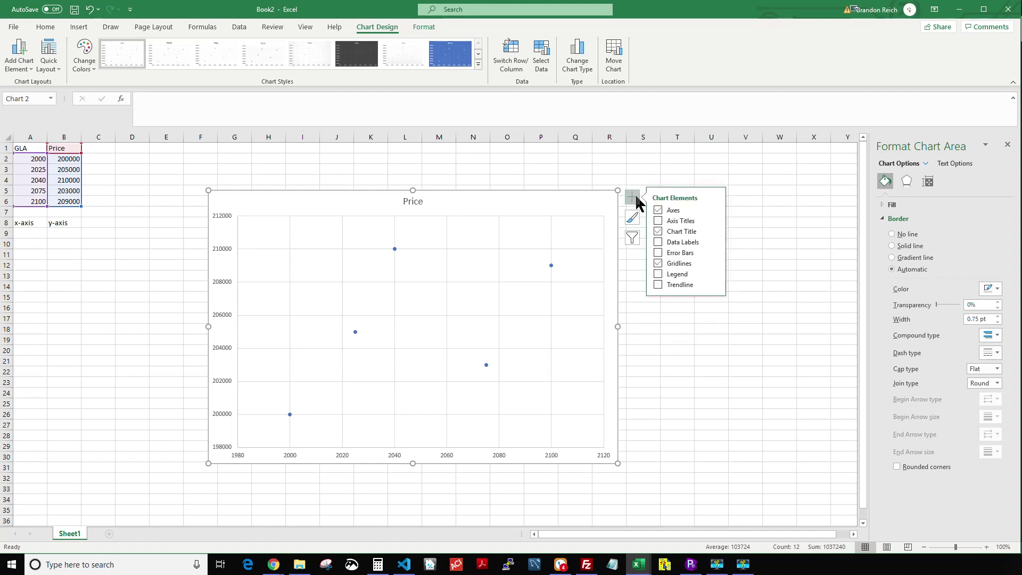
{"action": "left_click", "coordinate": [659, 285]}
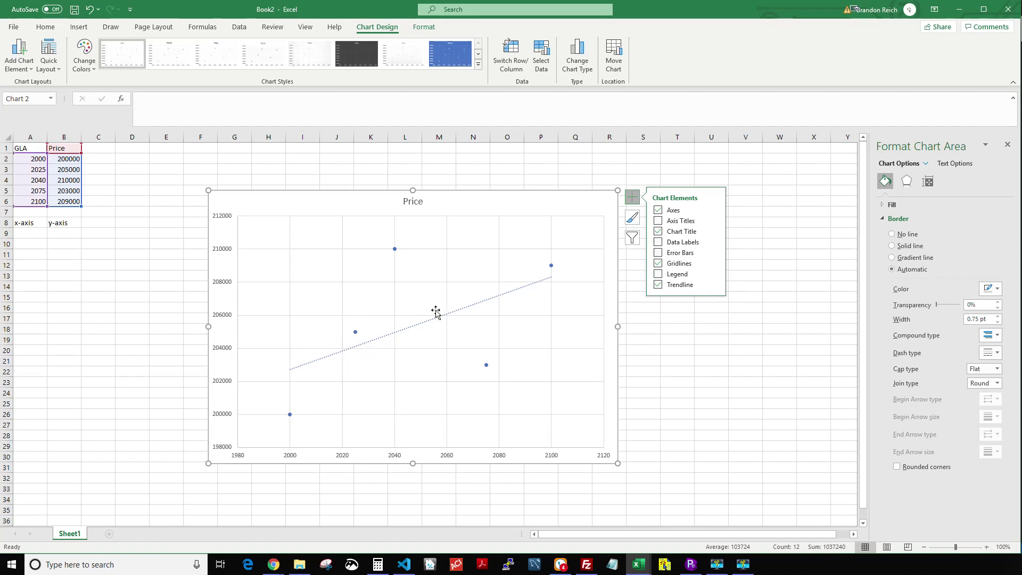
{"action": "left_click", "coordinate": [714, 282]}
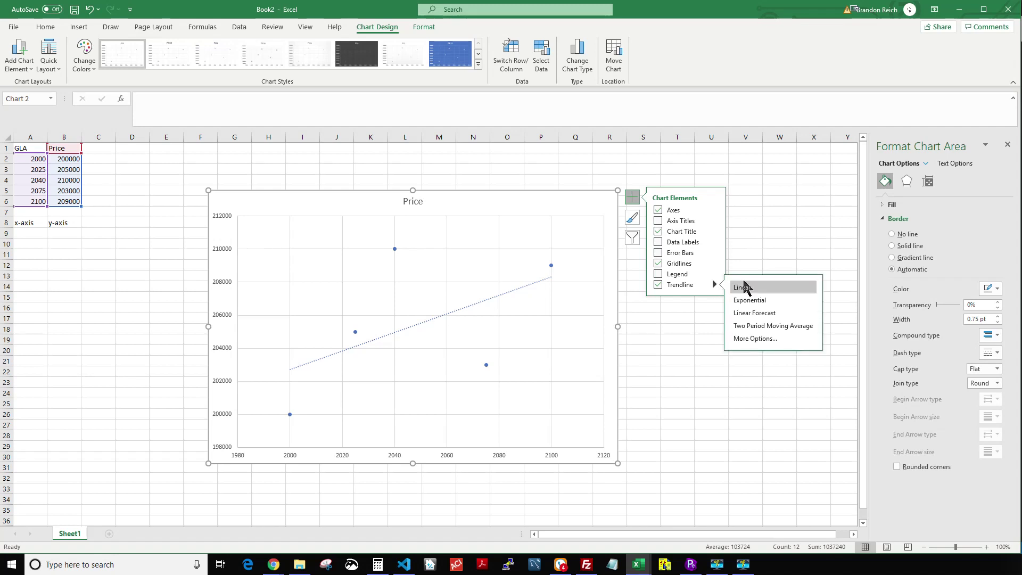
{"action": "left_click", "coordinate": [751, 341]}
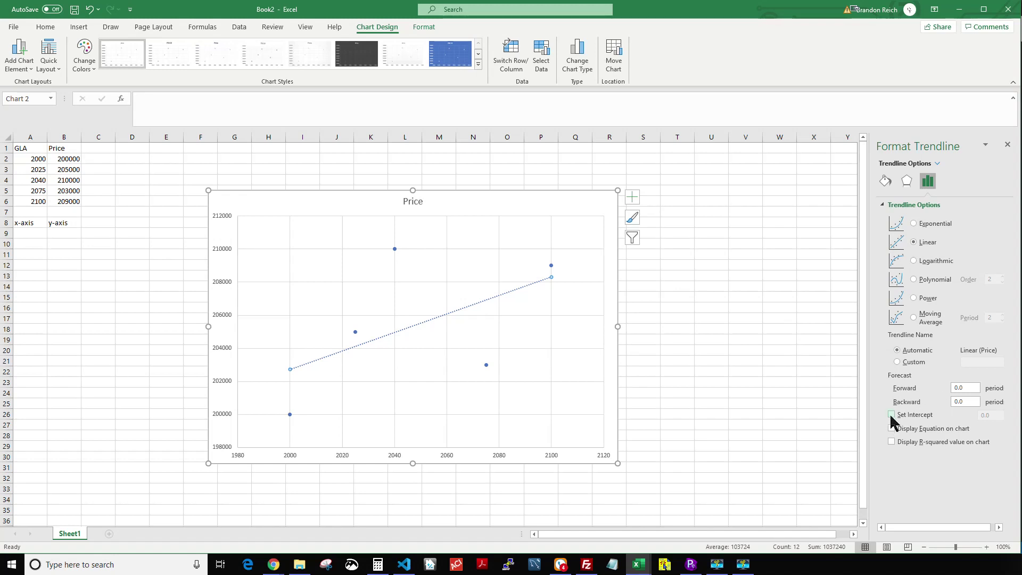
{"action": "left_click", "coordinate": [891, 429]}
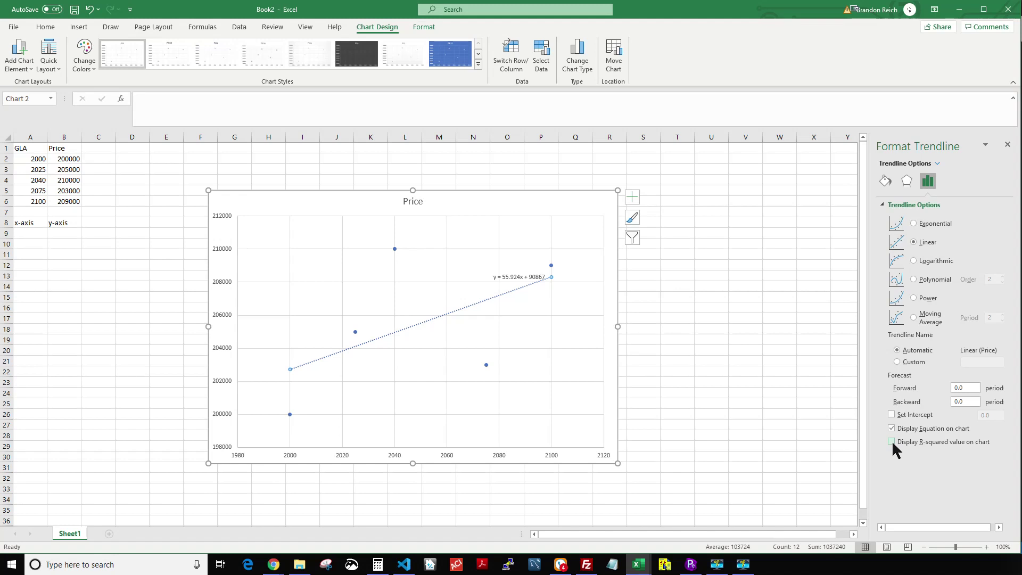
{"action": "left_click_drag", "start_coordinate": [525, 277], "coordinate": [507, 203]}
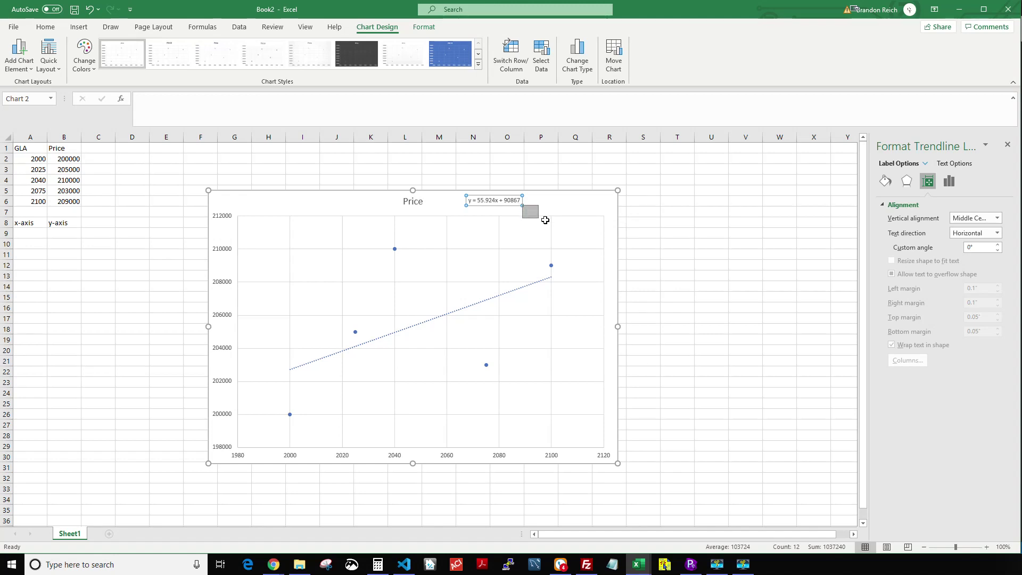
{"action": "left_click", "coordinate": [668, 219]}
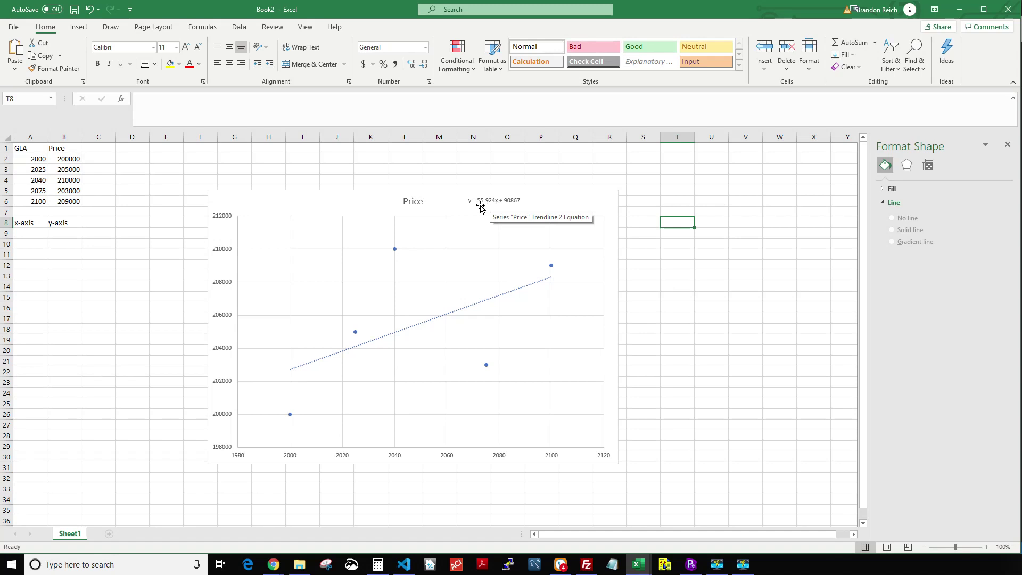
Select a cell above the chart to hold the $40-$58 note.
{"action": "left_click", "coordinate": [480, 177]}
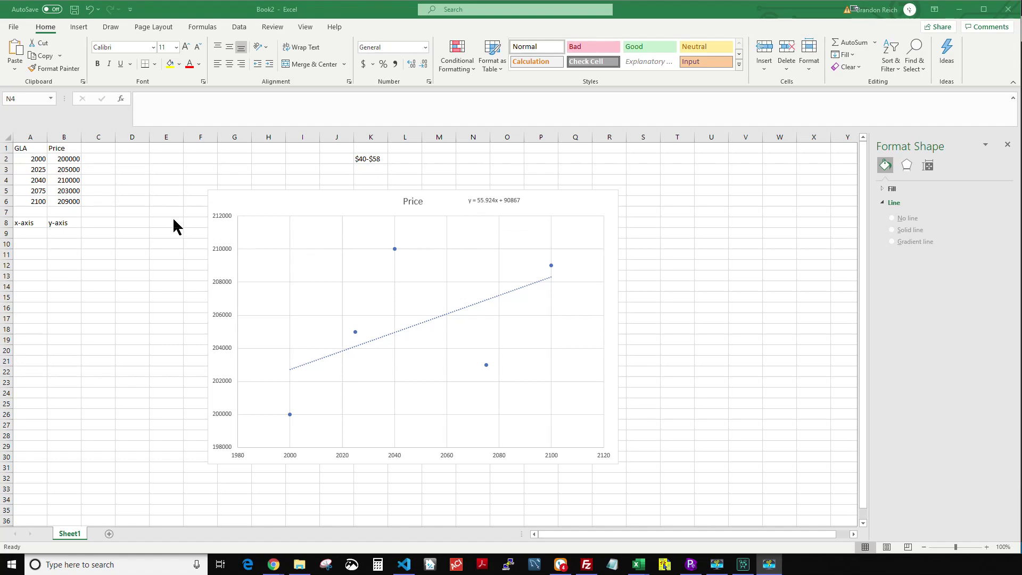
{"action": "key", "text": "alt+Tab"}
{"action": "left_click_drag", "start_coordinate": [37, 160], "coordinate": [69, 200]}
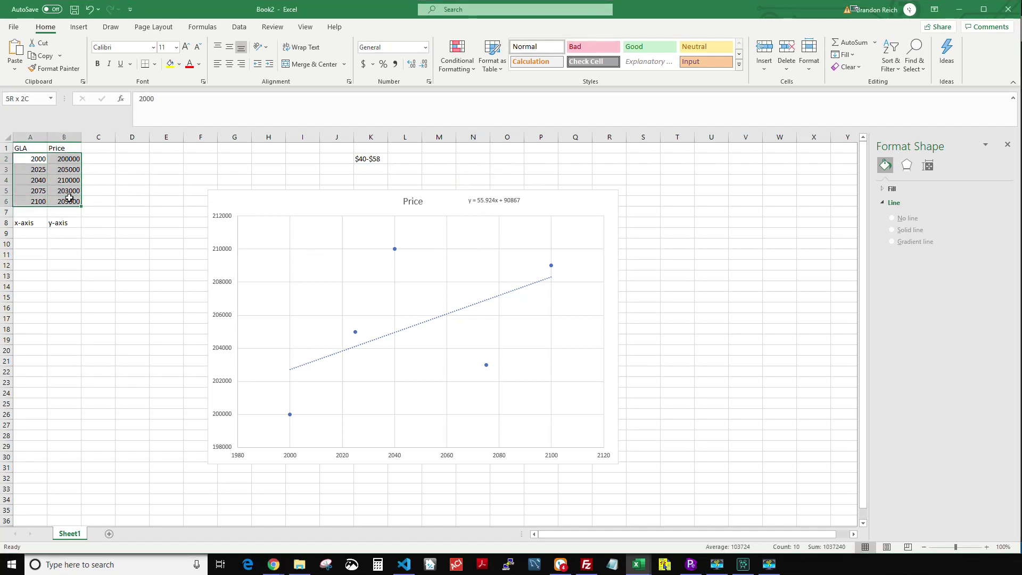
{"action": "left_click", "coordinate": [119, 234]}
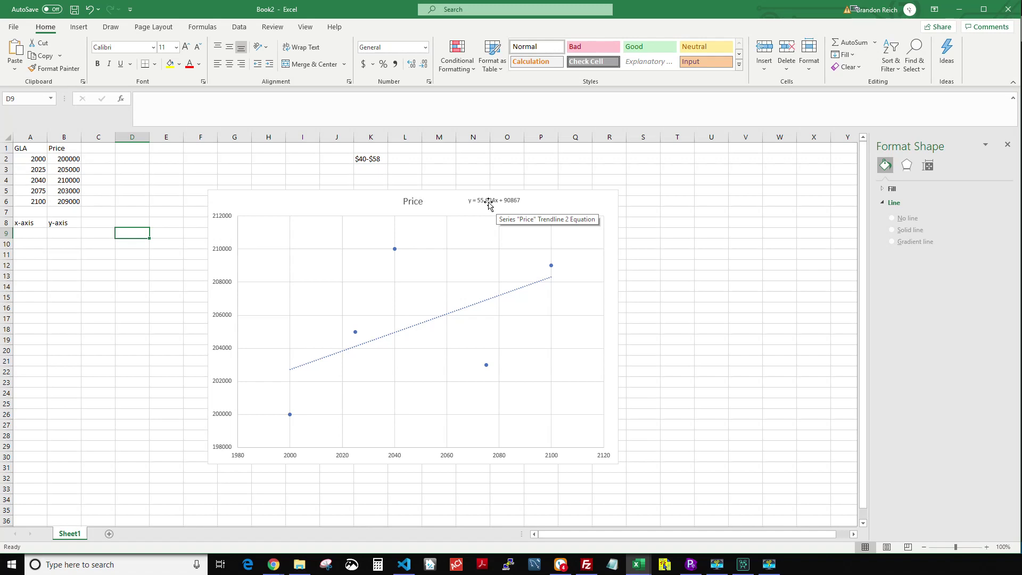
{"action": "left_click", "coordinate": [446, 162]}
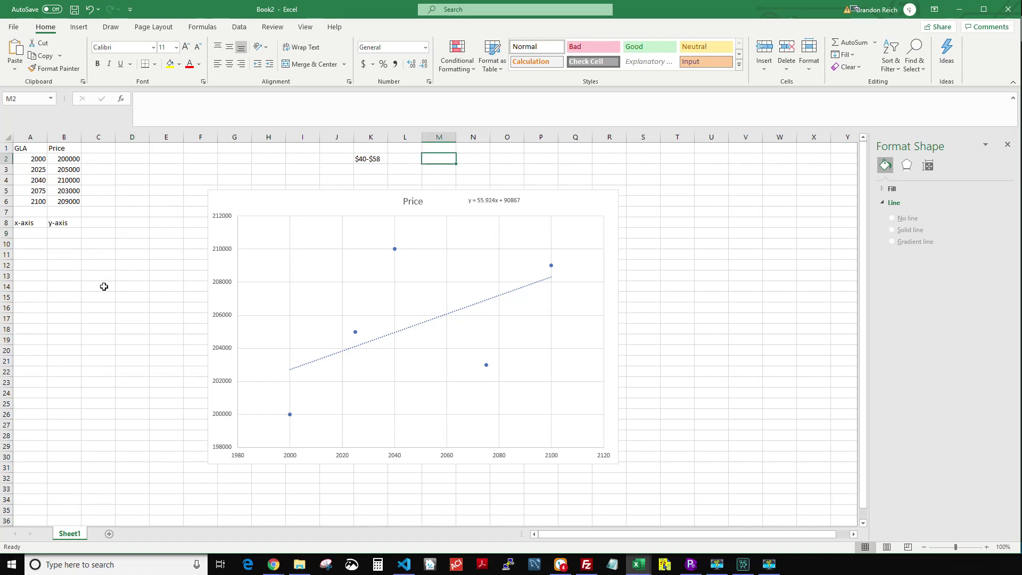
{"action": "left_click_drag", "start_coordinate": [37, 158], "coordinate": [81, 201]}
{"action": "left_click", "coordinate": [138, 277]}
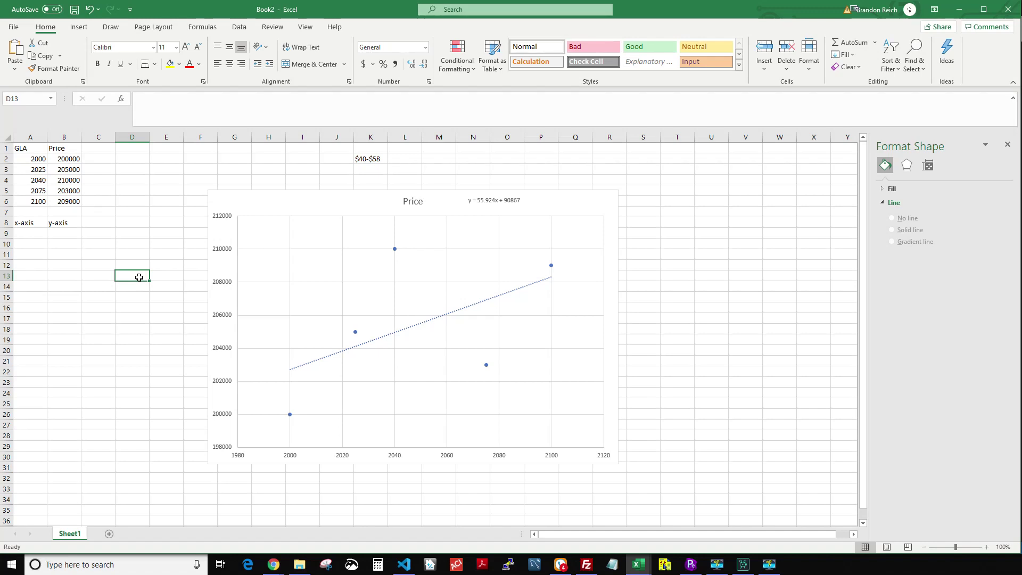
{"action": "left_click", "coordinate": [98, 244]}
{"action": "left_click", "coordinate": [41, 162]}
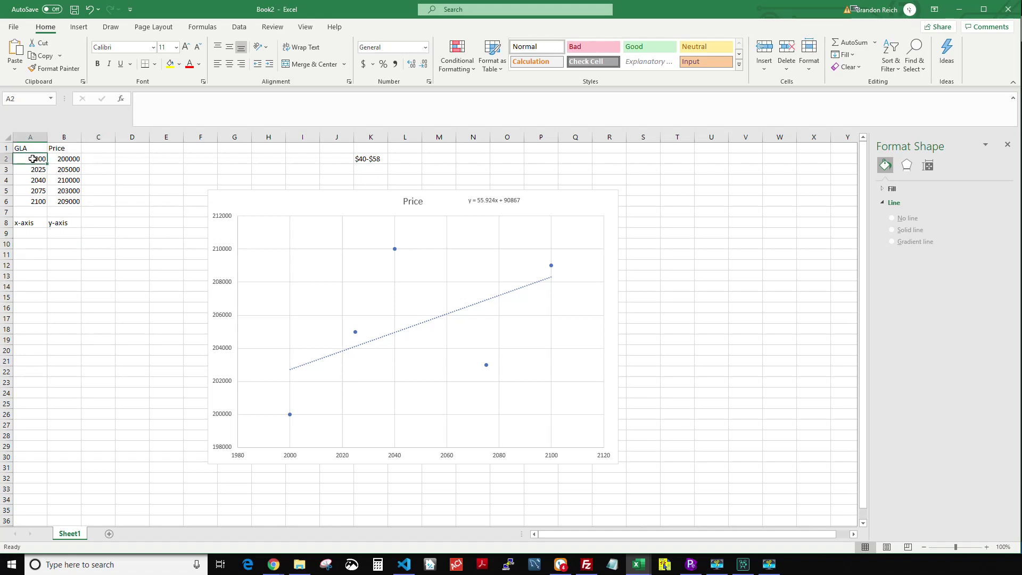
{"action": "left_click_drag", "start_coordinate": [42, 163], "coordinate": [67, 288]}
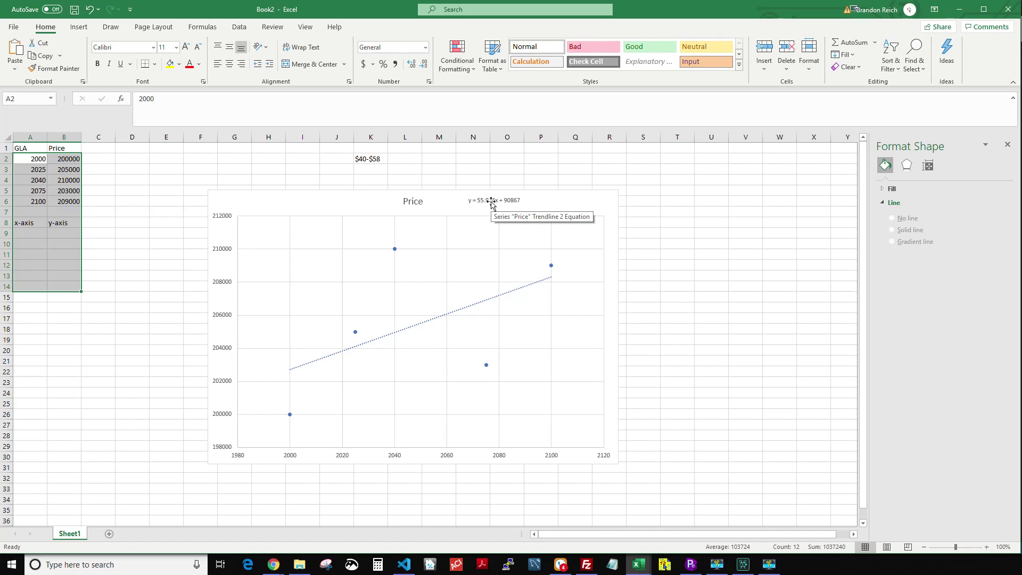
{"action": "left_click", "coordinate": [473, 175]}
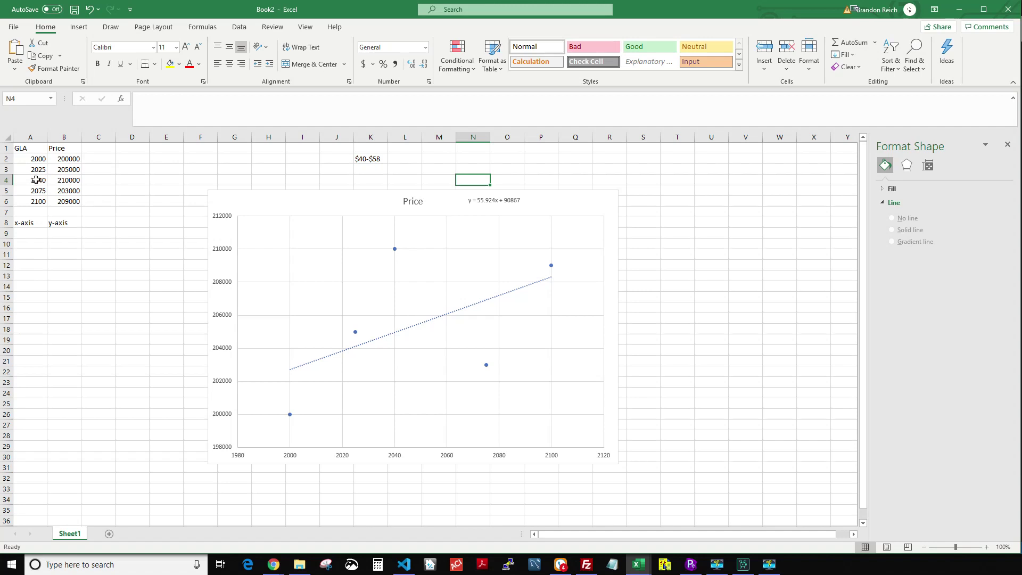
{"action": "left_click", "coordinate": [123, 263]}
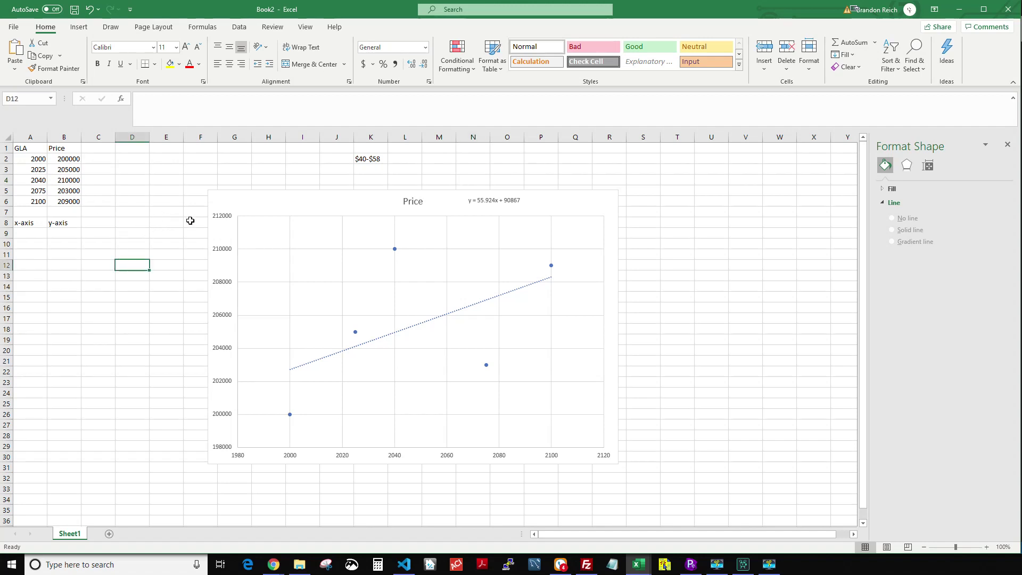
{"action": "left_click", "coordinate": [486, 202]}
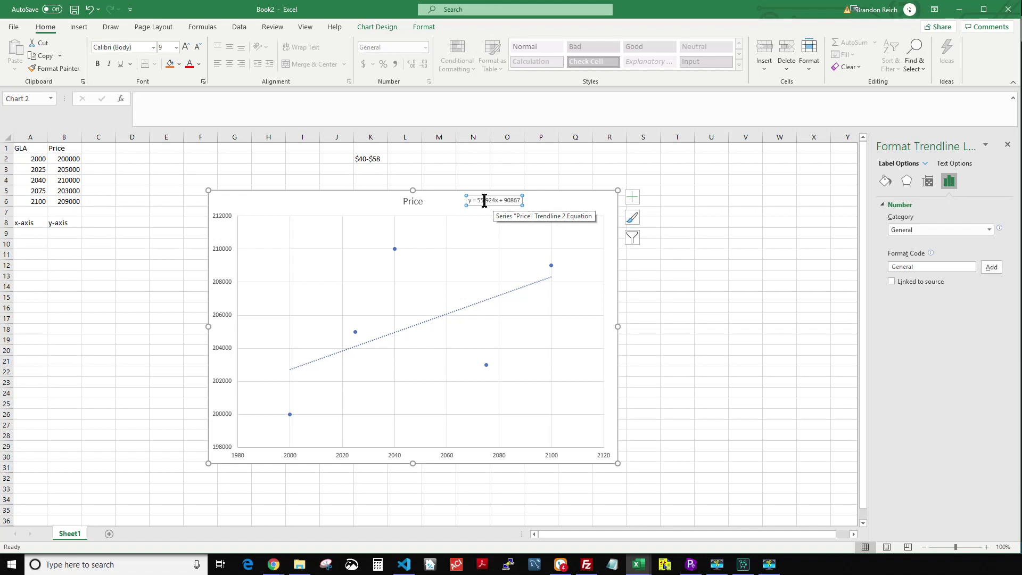
{"action": "left_click", "coordinate": [476, 174]}
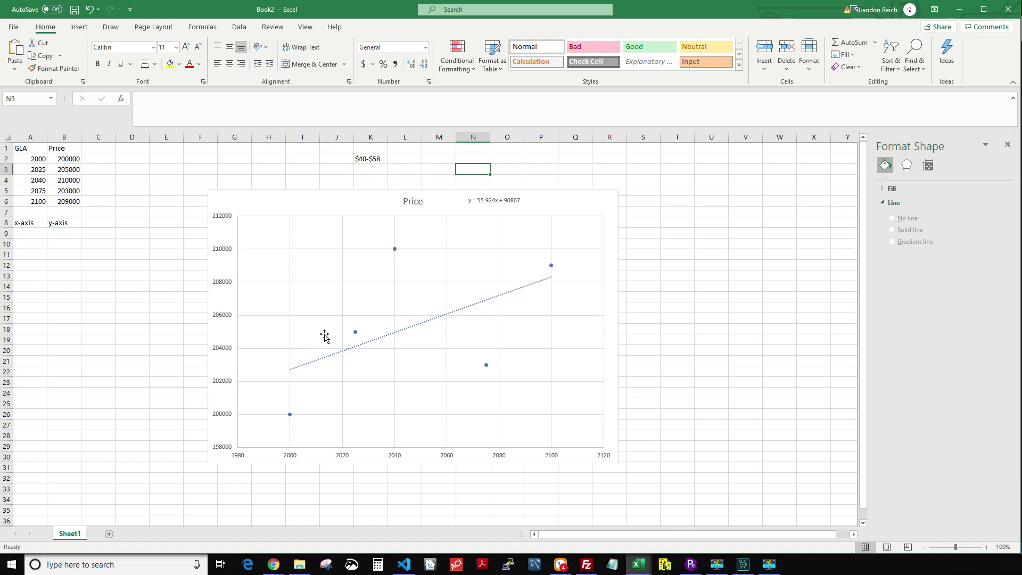
{"action": "left_click_drag", "start_coordinate": [74, 155], "coordinate": [37, 157]}
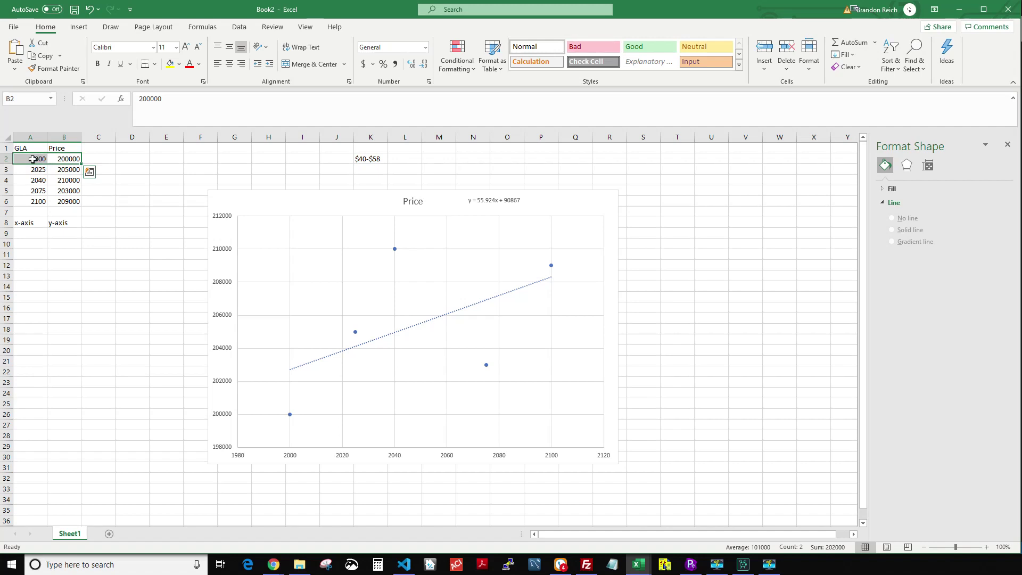
{"action": "left_click", "coordinate": [37, 158]}
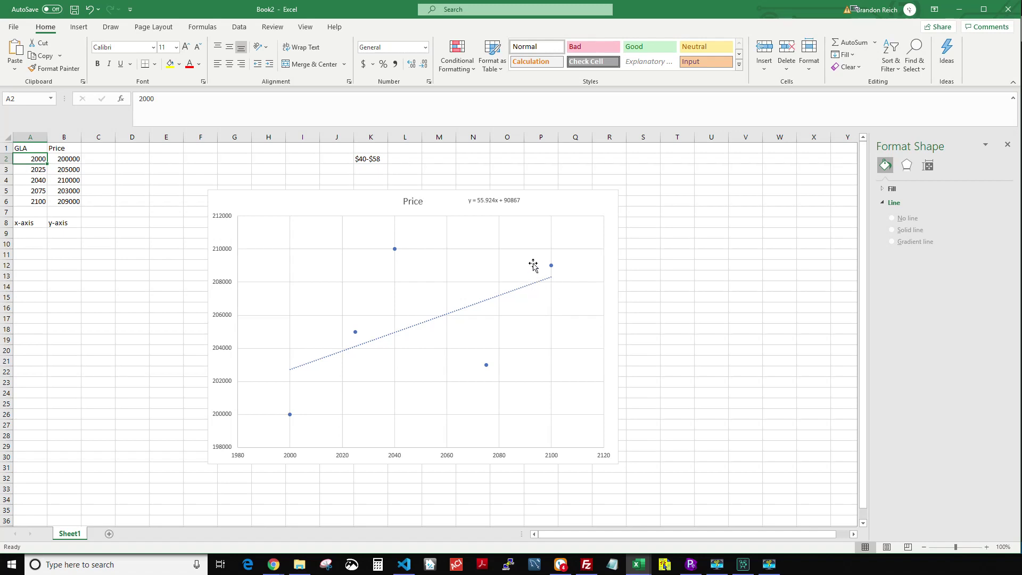
{"action": "left_click", "coordinate": [492, 205]}
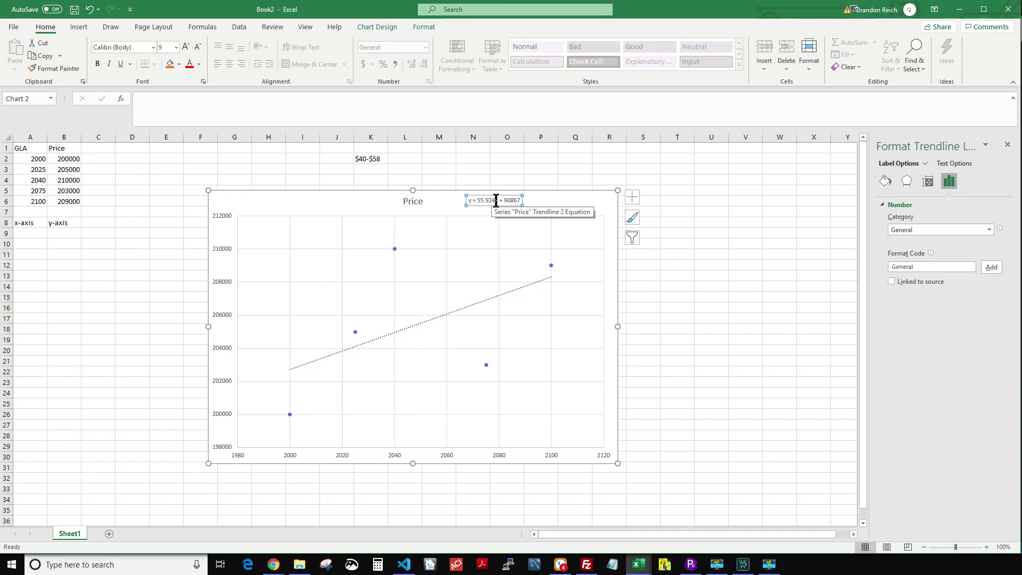
{"action": "left_click", "coordinate": [373, 159]}
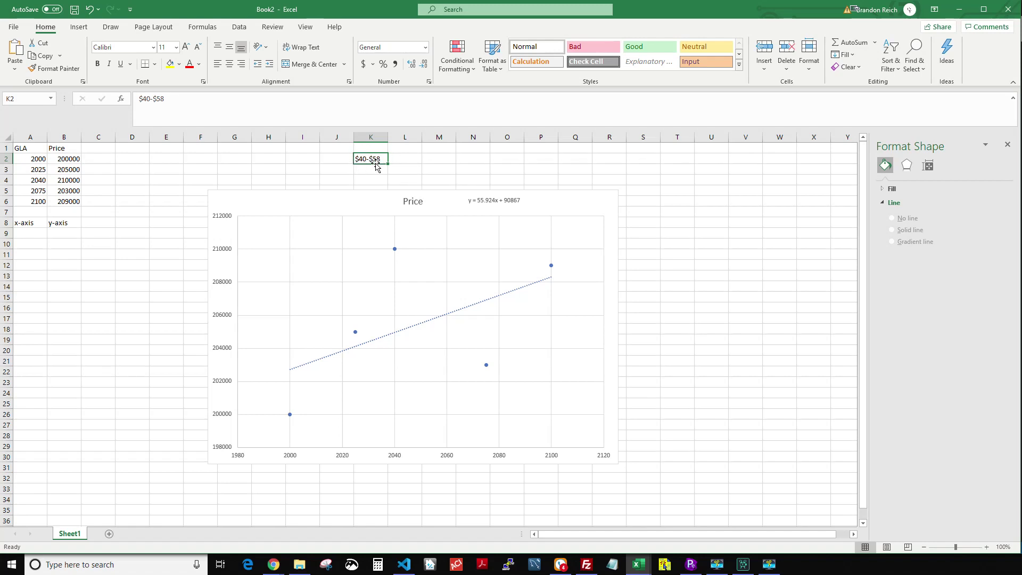
Change the K2 note from $40-$58 to $40-$56 in the formula bar.
{"action": "left_click", "coordinate": [182, 99]}
{"action": "key", "text": "BackSpace"}
{"action": "key", "text": "Return"}
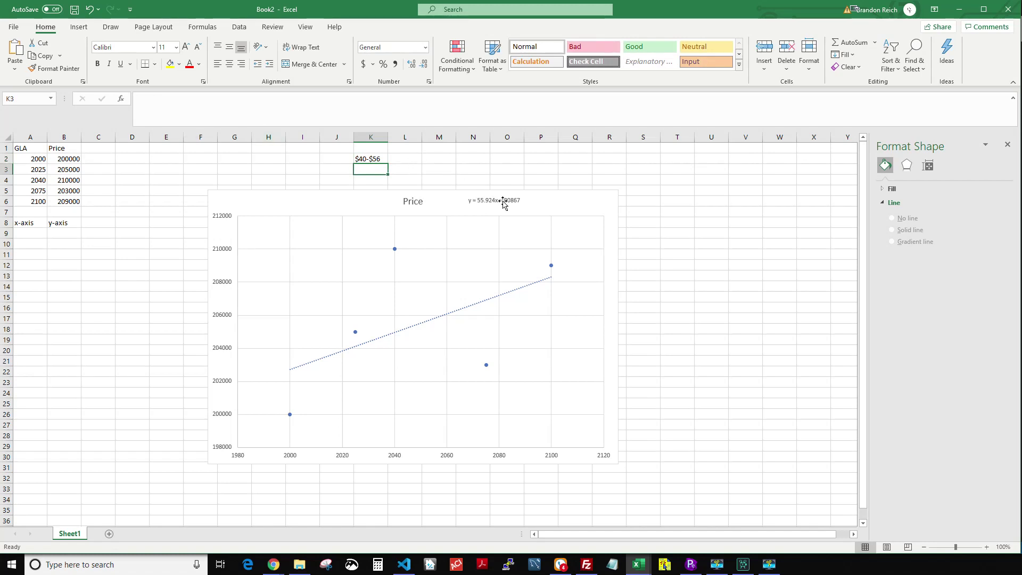
{"action": "left_click", "coordinate": [377, 159]}
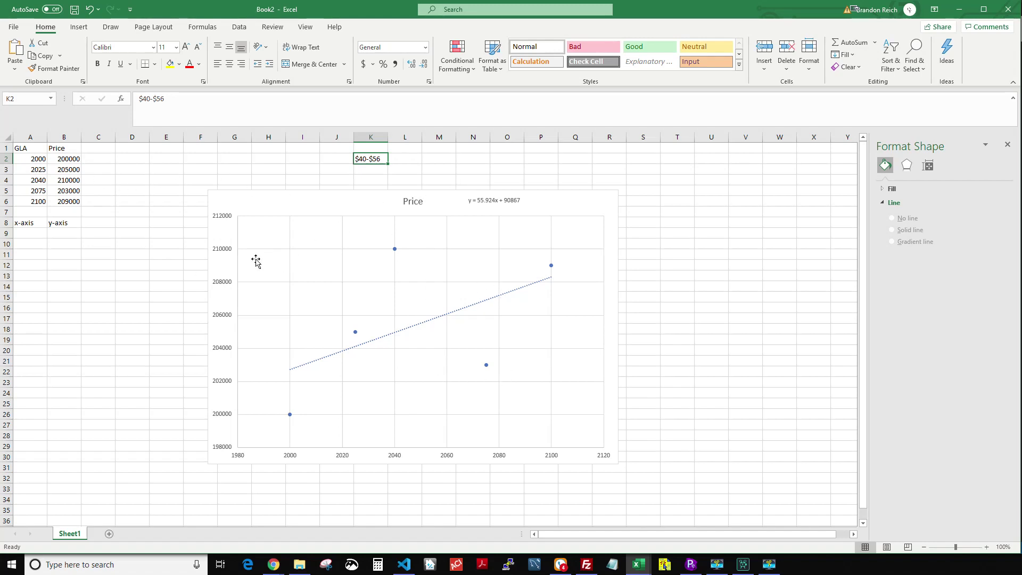
Delete the old scatter chart and clear the $40-$56 price note from K2.
{"action": "left_click", "coordinate": [270, 197]}
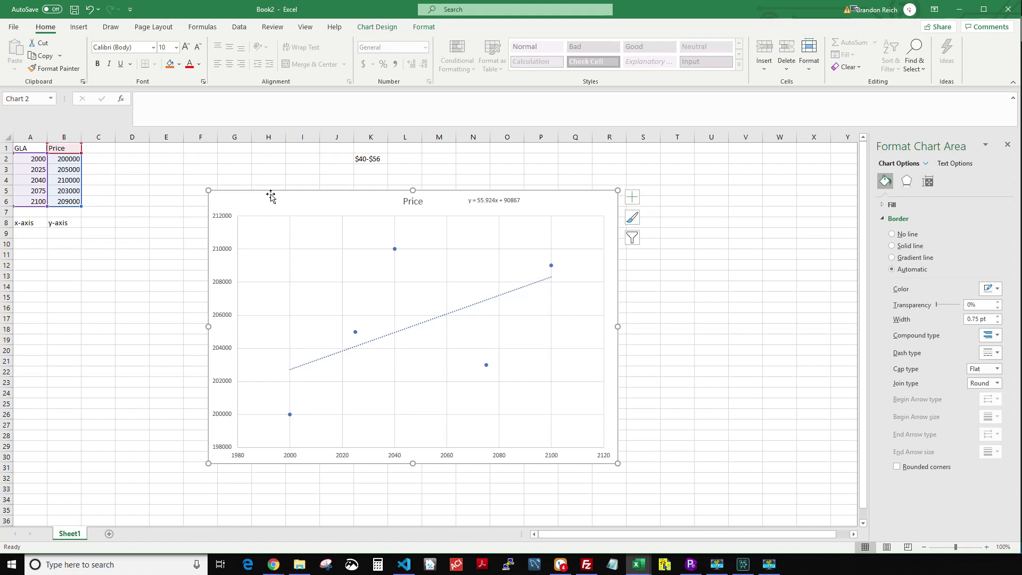
{"action": "key", "text": "Delete"}
{"action": "left_click", "coordinate": [302, 230]}
{"action": "left_click", "coordinate": [367, 163]}
{"action": "key", "text": "Delete"}
Add GLA/Price rows 2200/212000 and 2250/220000, then select the whole table with headers.
{"action": "left_click", "coordinate": [33, 212]}
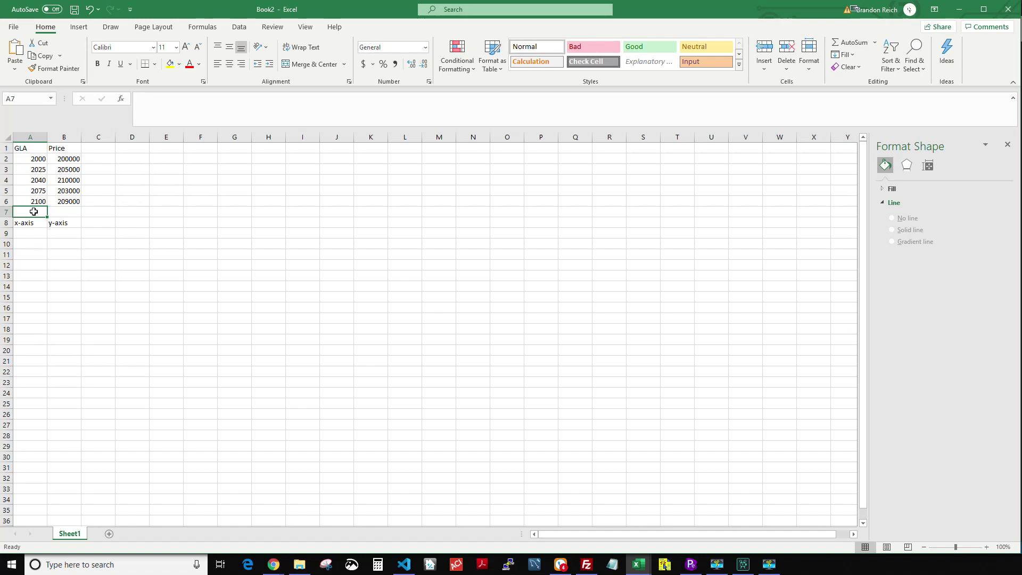
{"action": "type", "text": "2200"}
{"action": "key", "text": "Tab"}
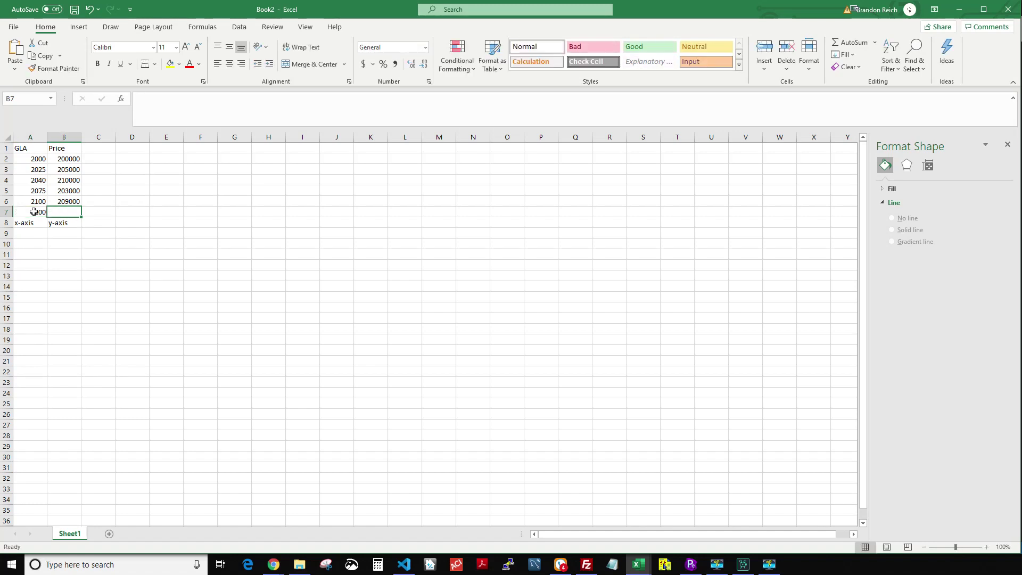
{"action": "type", "text": "212000"}
{"action": "key", "text": "Return"}
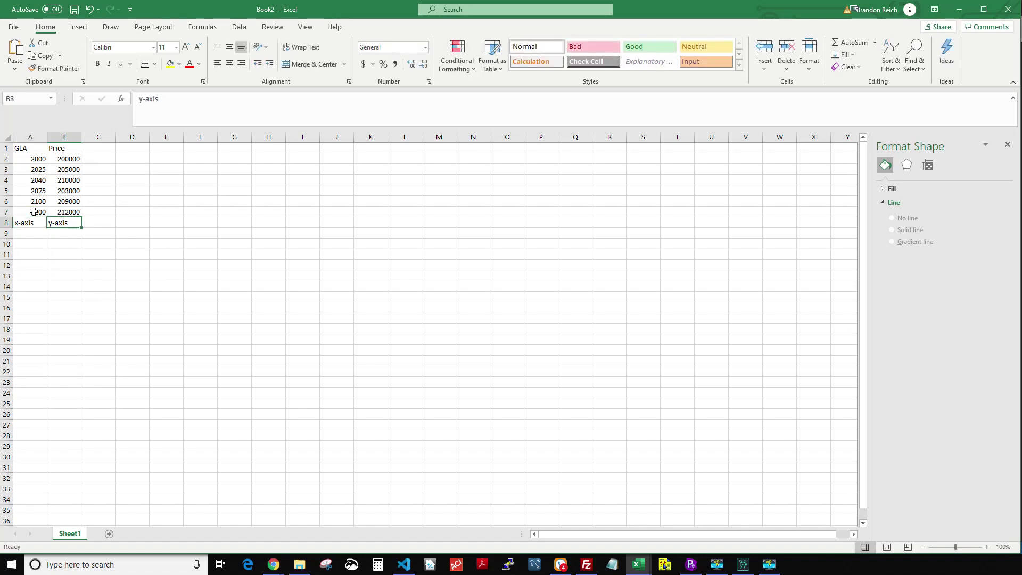
{"action": "type", "text": "2250"}
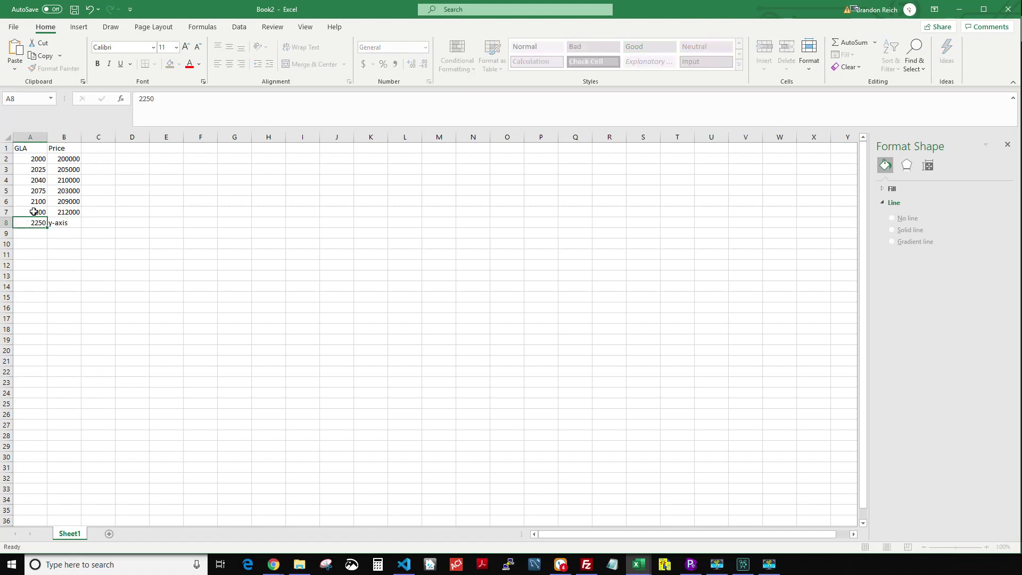
{"action": "key", "text": "Tab"}
{"action": "type", "text": "220000"}
{"action": "key", "text": "Return"}
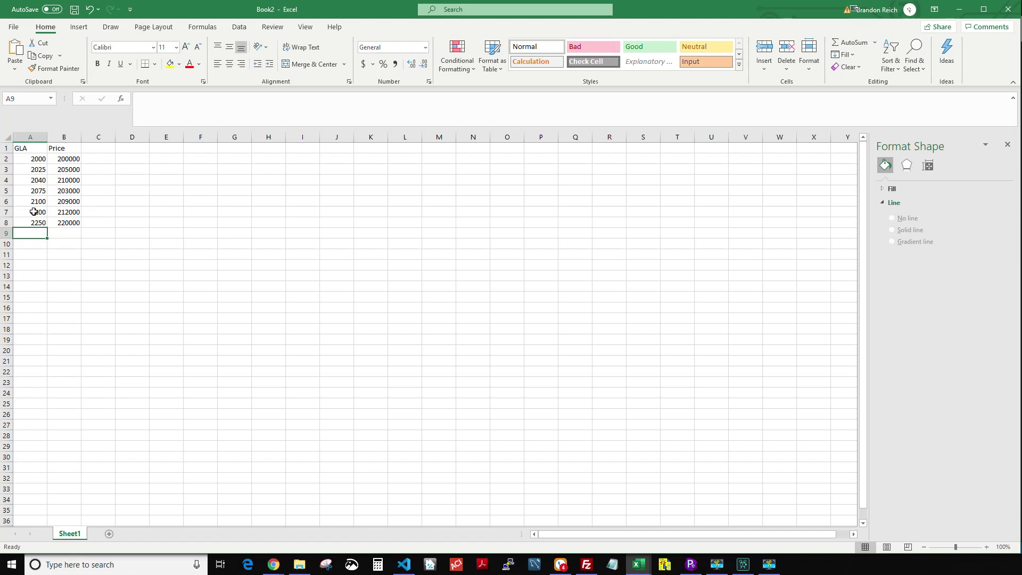
{"action": "left_click_drag", "start_coordinate": [32, 148], "coordinate": [76, 222]}
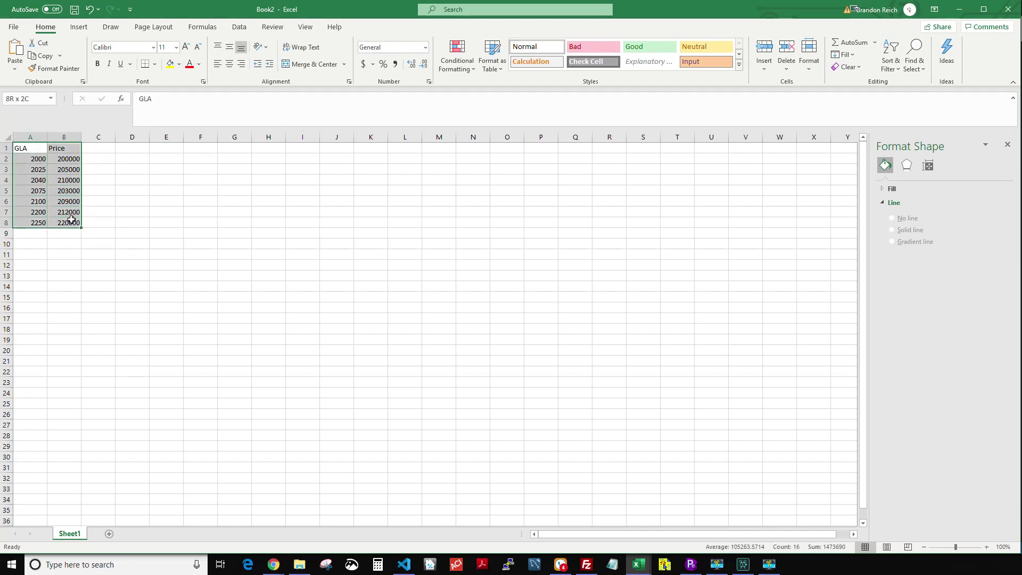
Insert a plain scatter chart of the GLA and Price data and enlarge it.
{"action": "left_click", "coordinate": [78, 27]}
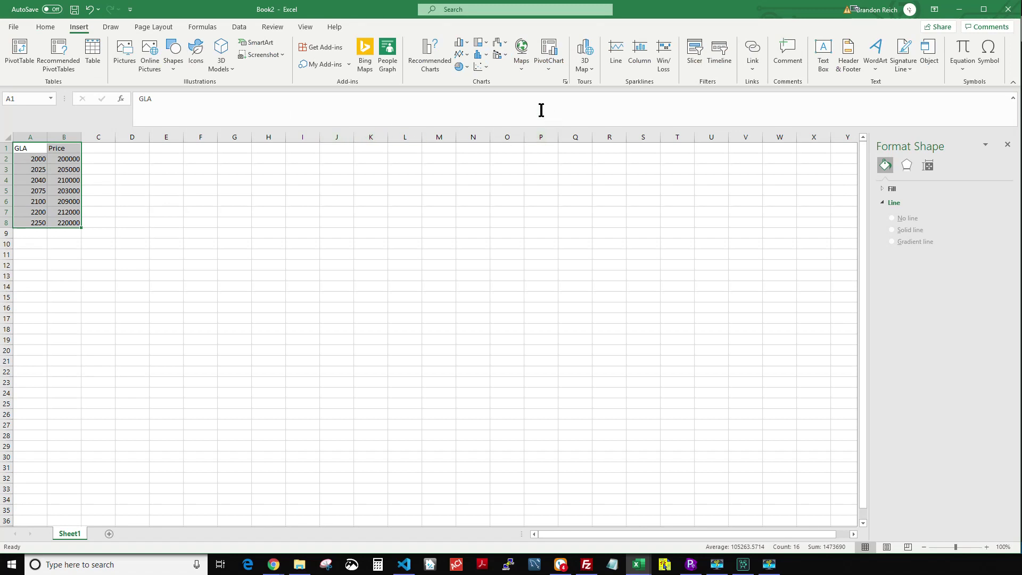
{"action": "left_click", "coordinate": [485, 71]}
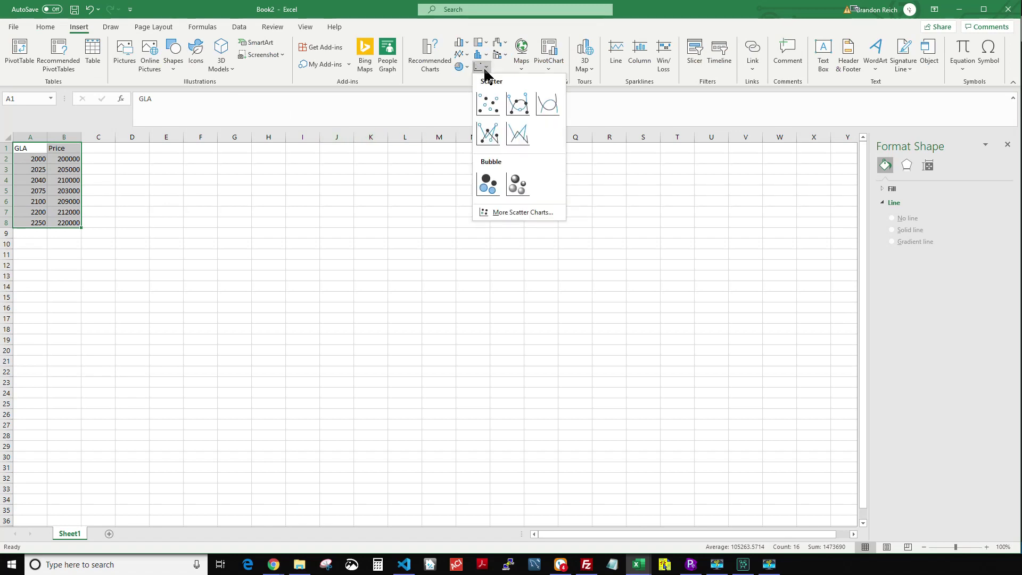
{"action": "left_click", "coordinate": [488, 103]}
{"action": "left_click_drag", "start_coordinate": [562, 257], "coordinate": [678, 207]}
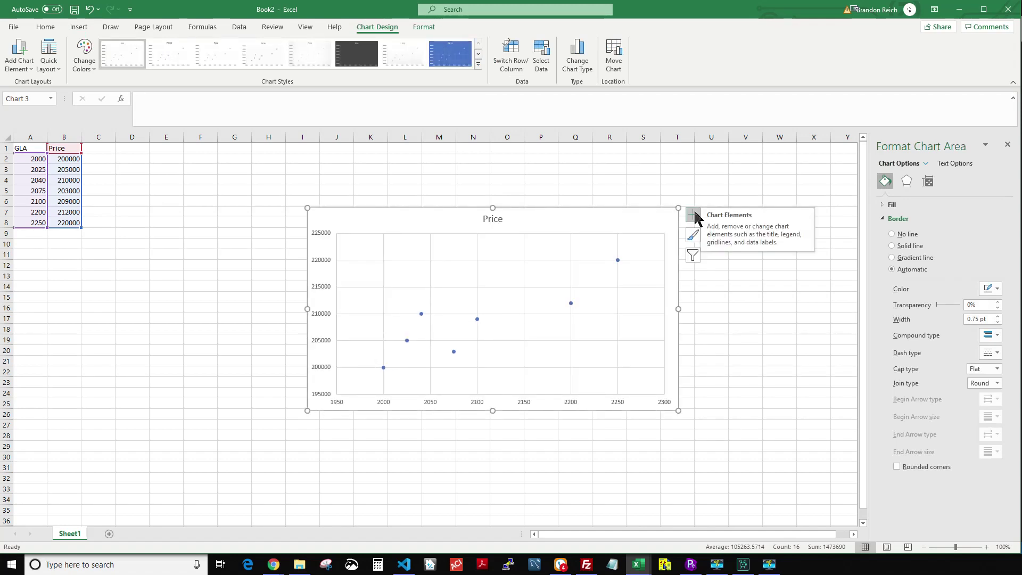
Add a linear trendline showing its equation, placed beside the chart title.
{"action": "left_click", "coordinate": [693, 214]}
{"action": "left_click", "coordinate": [718, 303]}
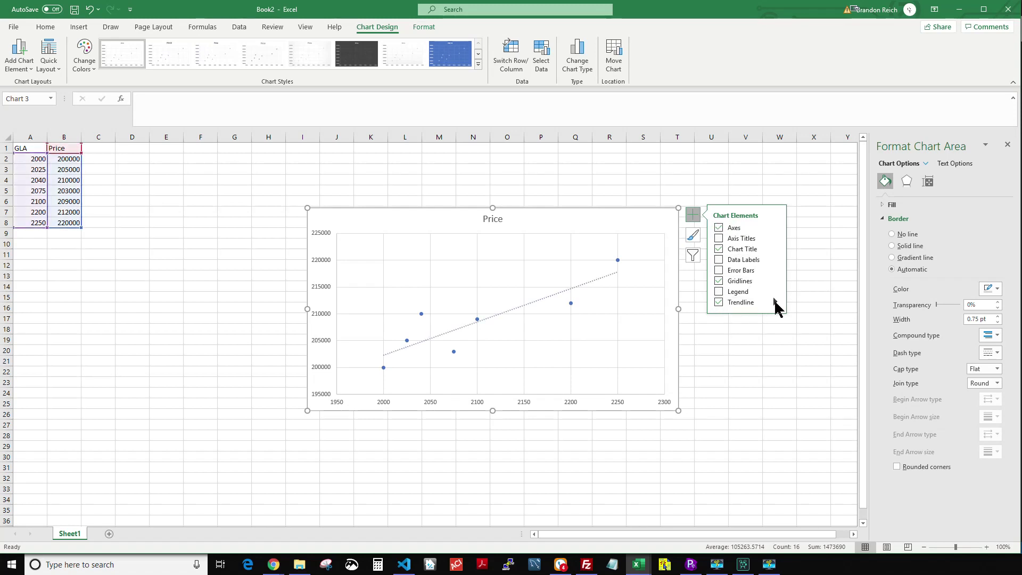
{"action": "left_click", "coordinate": [774, 302]}
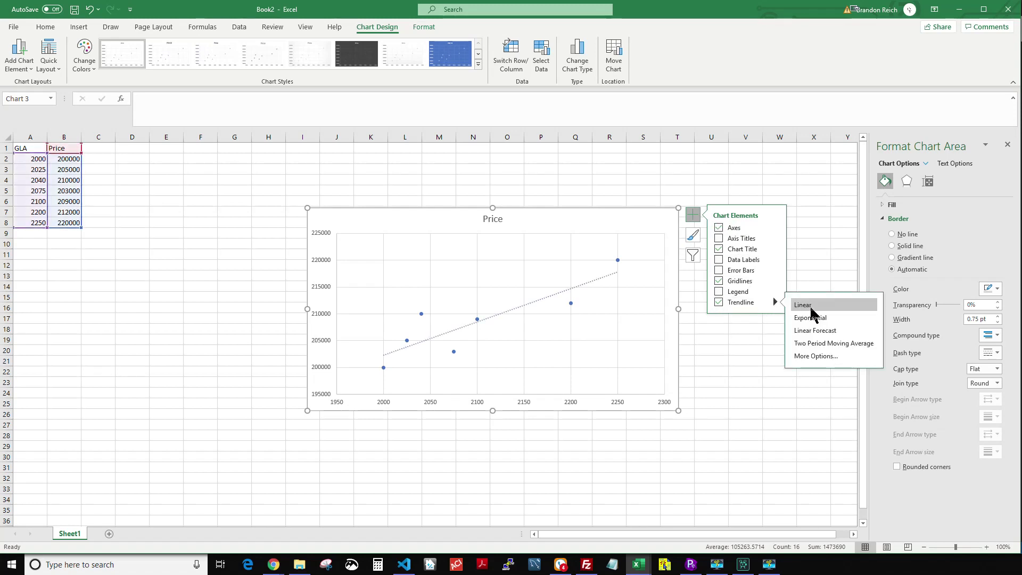
{"action": "left_click", "coordinate": [823, 356]}
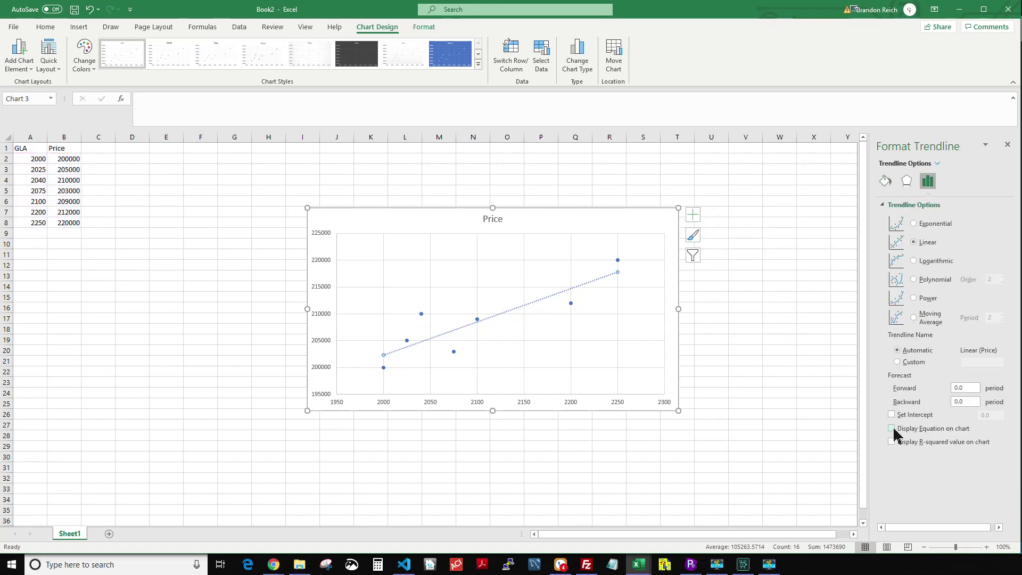
{"action": "left_click", "coordinate": [892, 428]}
{"action": "left_click_drag", "start_coordinate": [585, 274], "coordinate": [577, 221]}
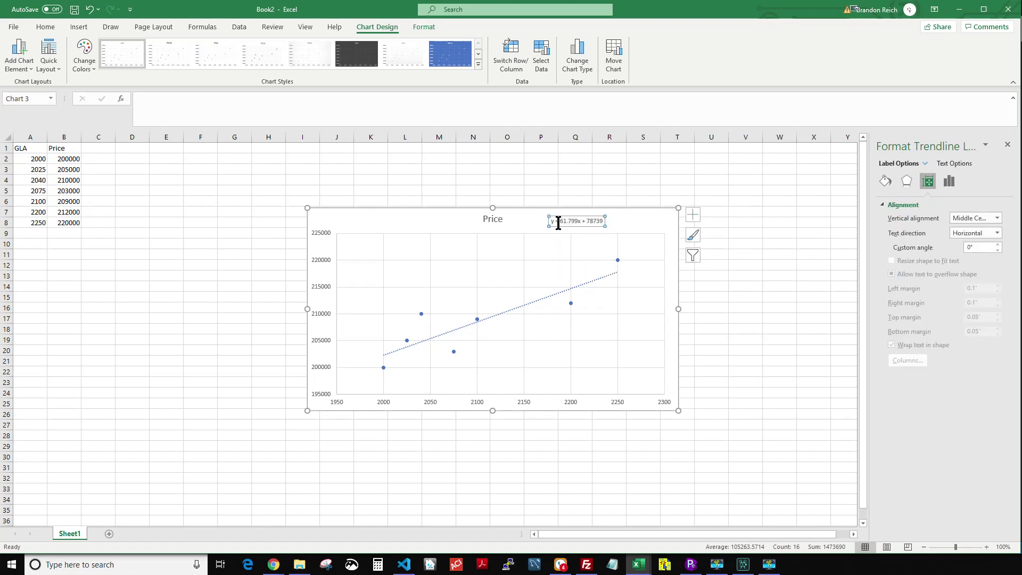